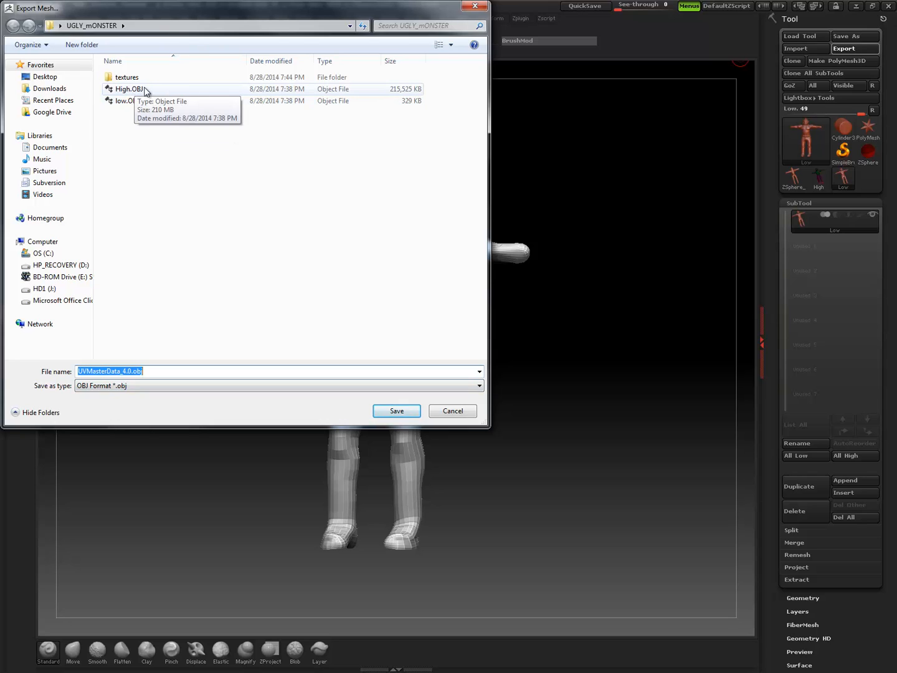
# - List the existing Maya (.ma) files in the UGLY_mONSTER export folder, and close the export dialog without saving
pyautogui.click(137, 385)
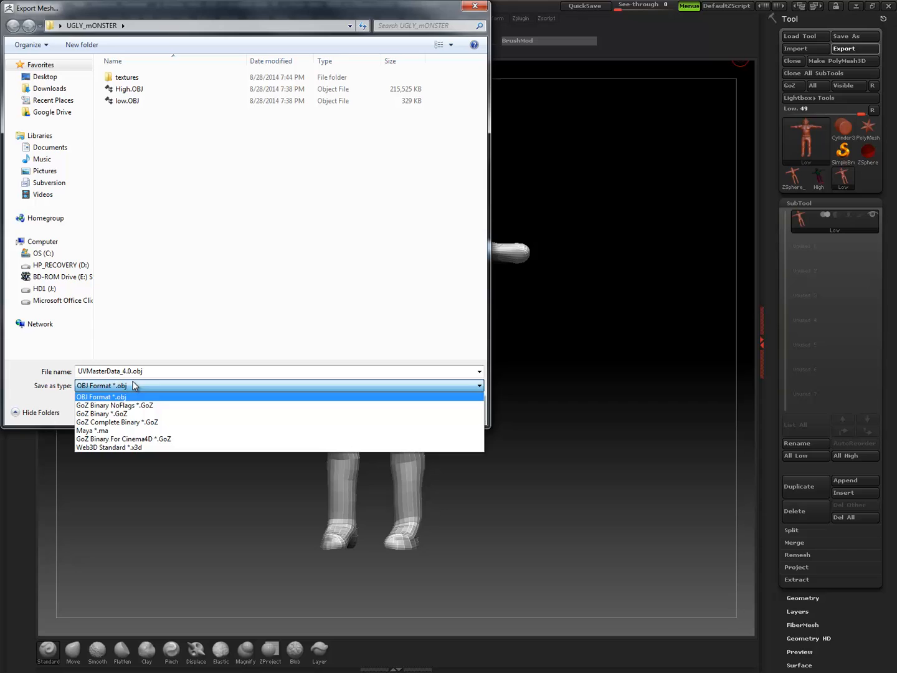
pyautogui.click(134, 431)
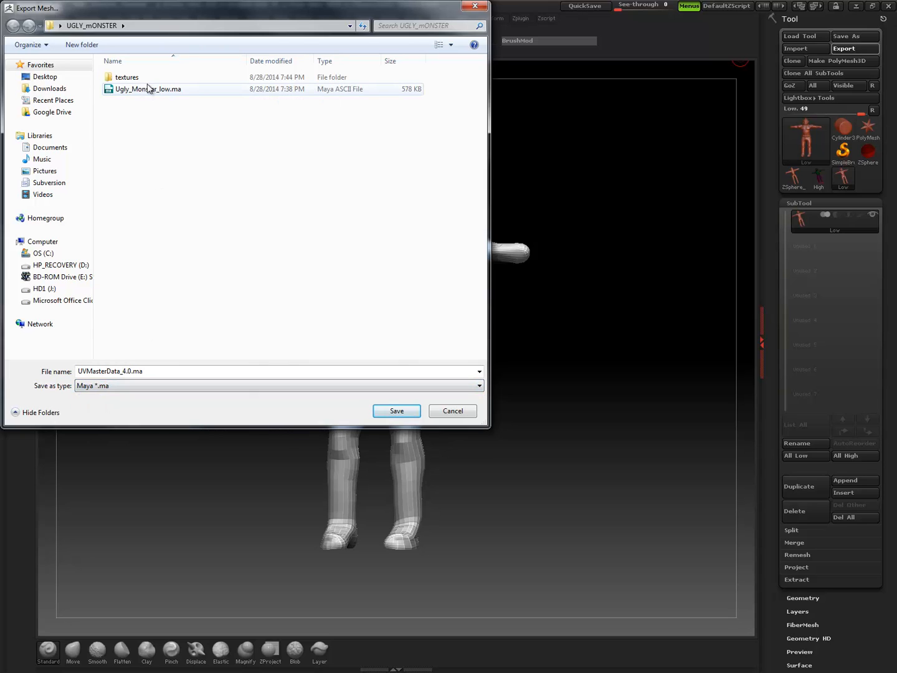
pyautogui.click(475, 5)
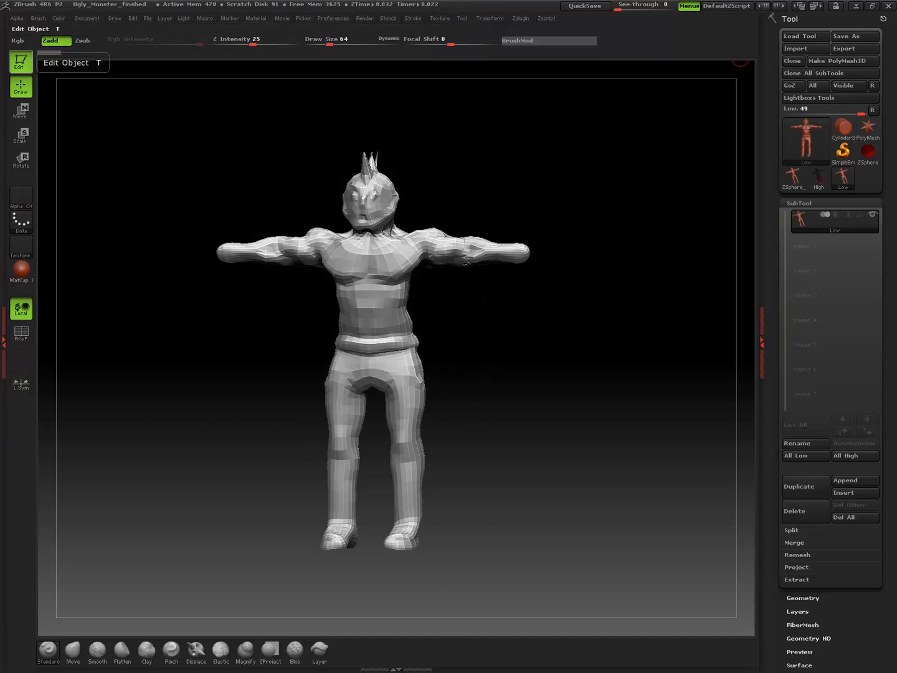
# - Switch to xNormal and remove the existing High.OBJ entry from the high definition meshes
pyautogui.moveTo(896, 125); pyautogui.dragTo(531, 172)
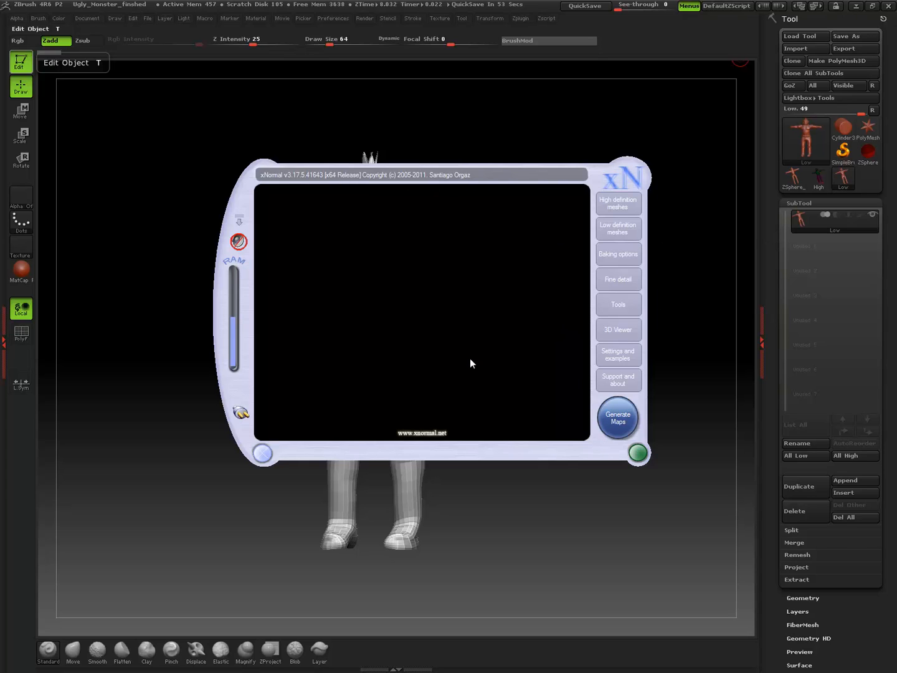
pyautogui.click(616, 209)
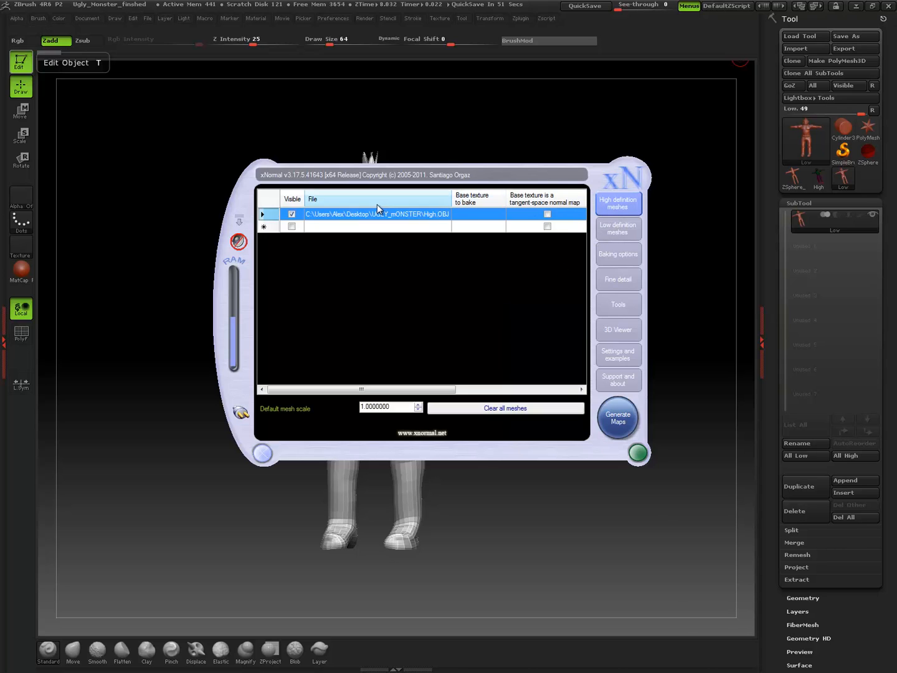
pyautogui.rightClick(335, 215)
pyautogui.click(380, 295)
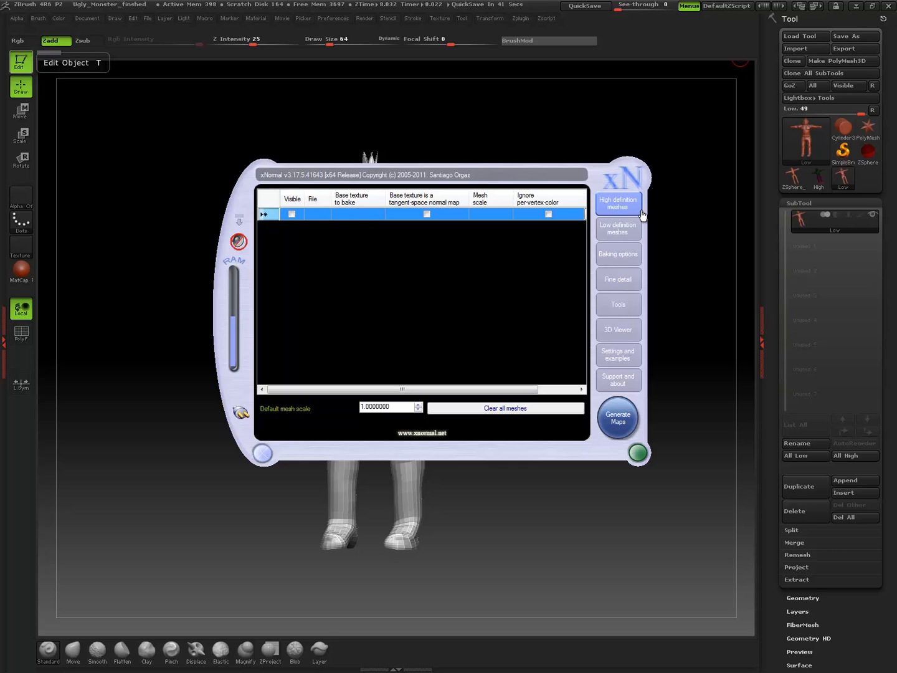
# - Remove the existing mesh entry from the low definition meshes
pyautogui.click(616, 229)
pyautogui.rightClick(371, 214)
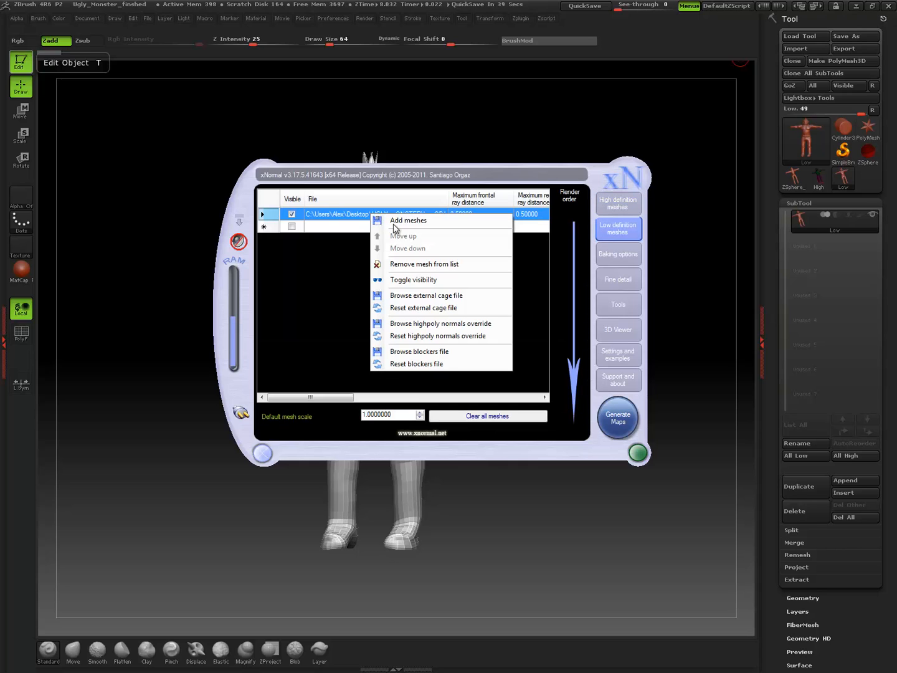
pyautogui.click(434, 265)
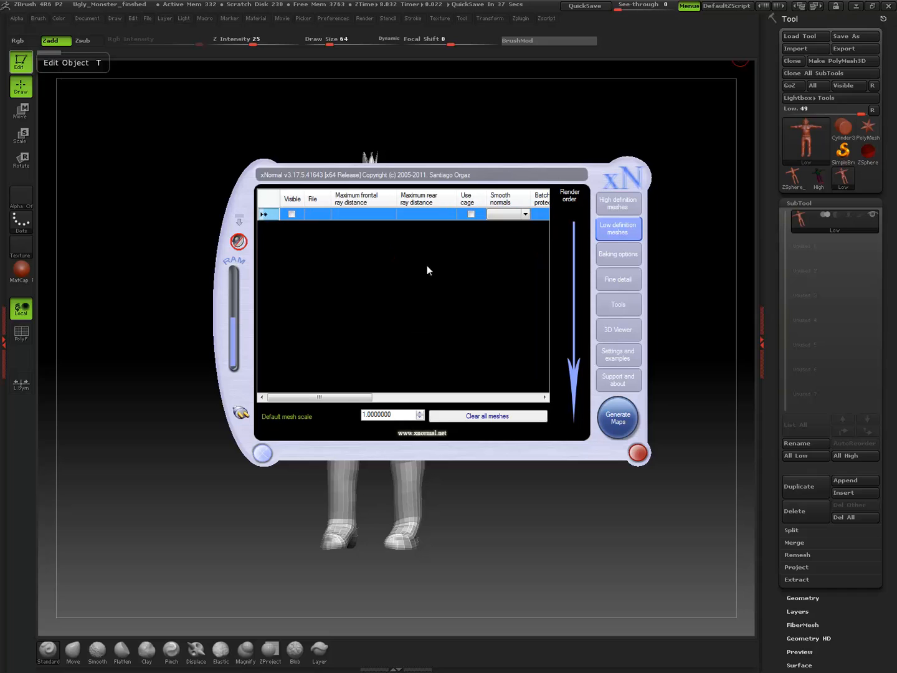
# - Add High.OBJ from the UGLY_mONSTER folder to the high definition meshes and turn off its Ignore per-vertex-color option
pyautogui.click(618, 203)
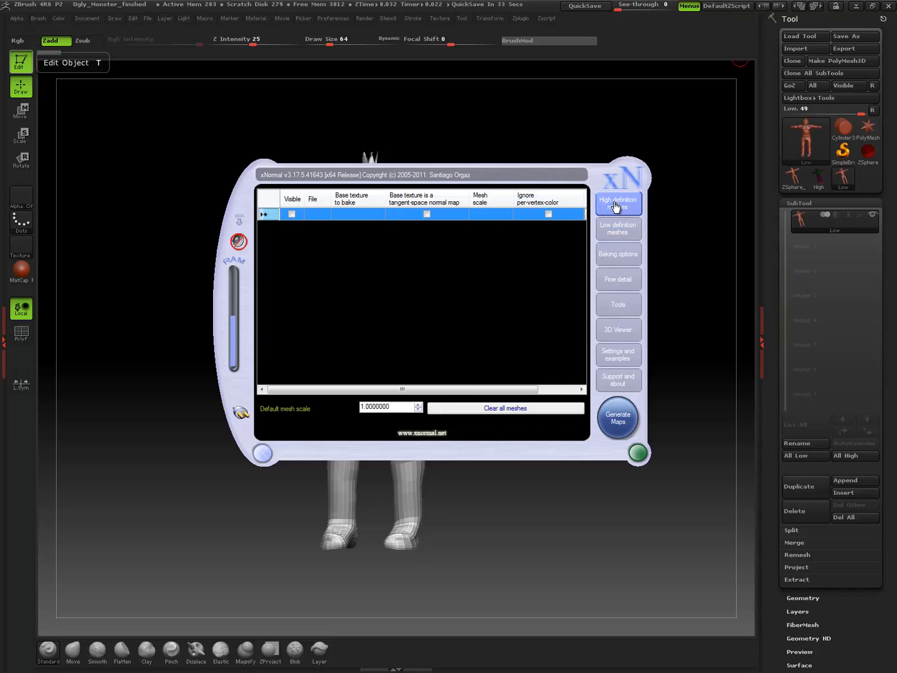
pyautogui.click(615, 206)
pyautogui.rightClick(351, 218)
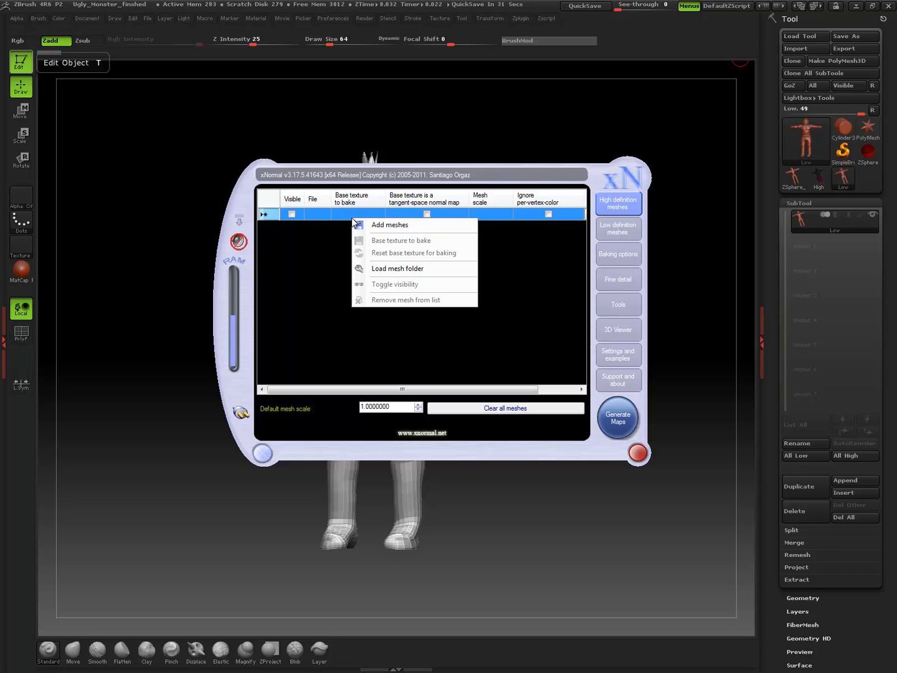
pyautogui.click(385, 224)
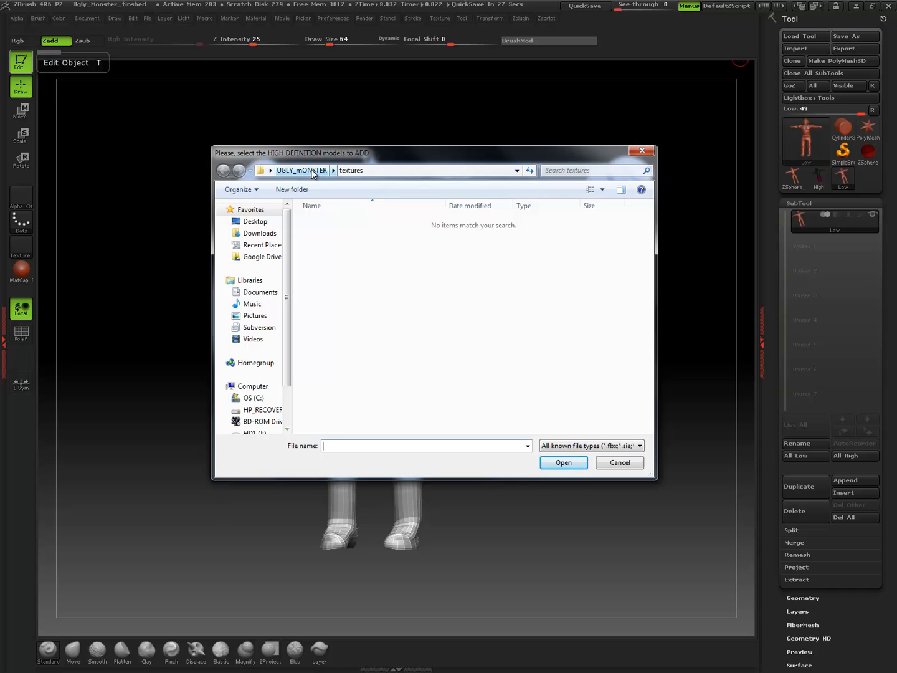
pyautogui.click(603, 444)
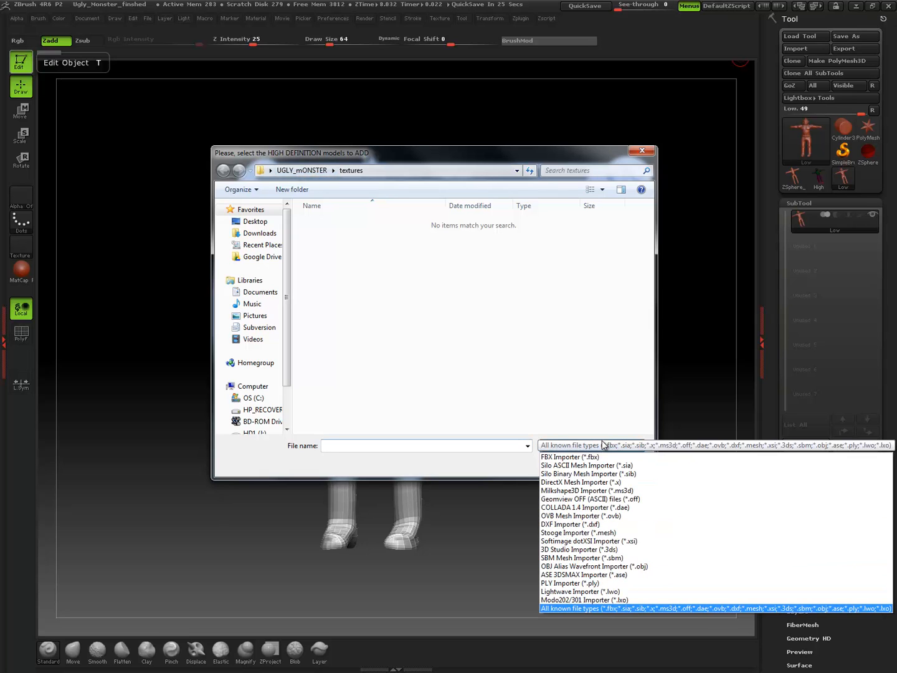
pyautogui.click(602, 608)
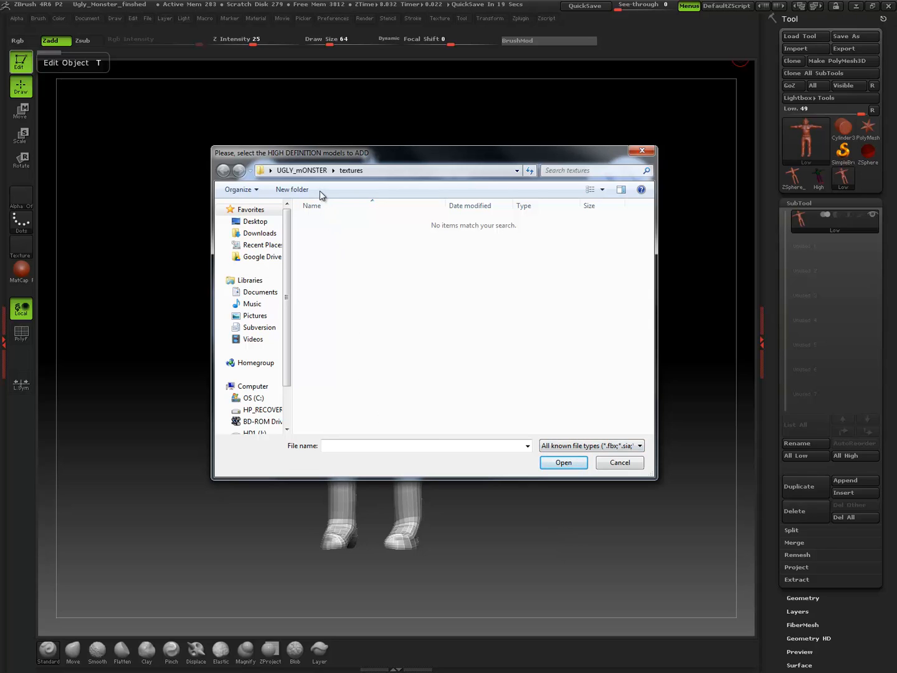
pyautogui.click(302, 170)
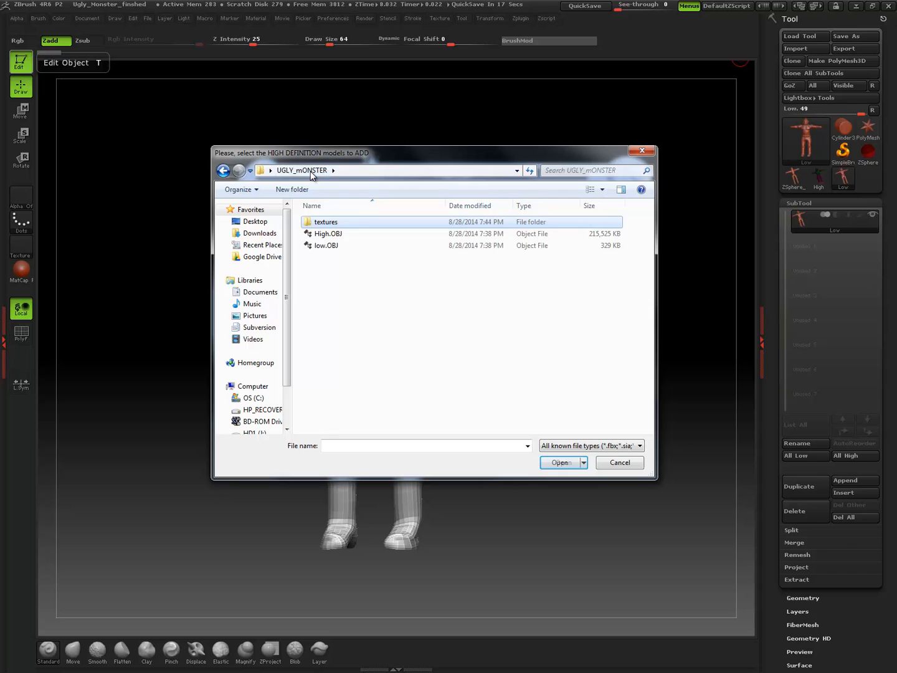
pyautogui.click(337, 234)
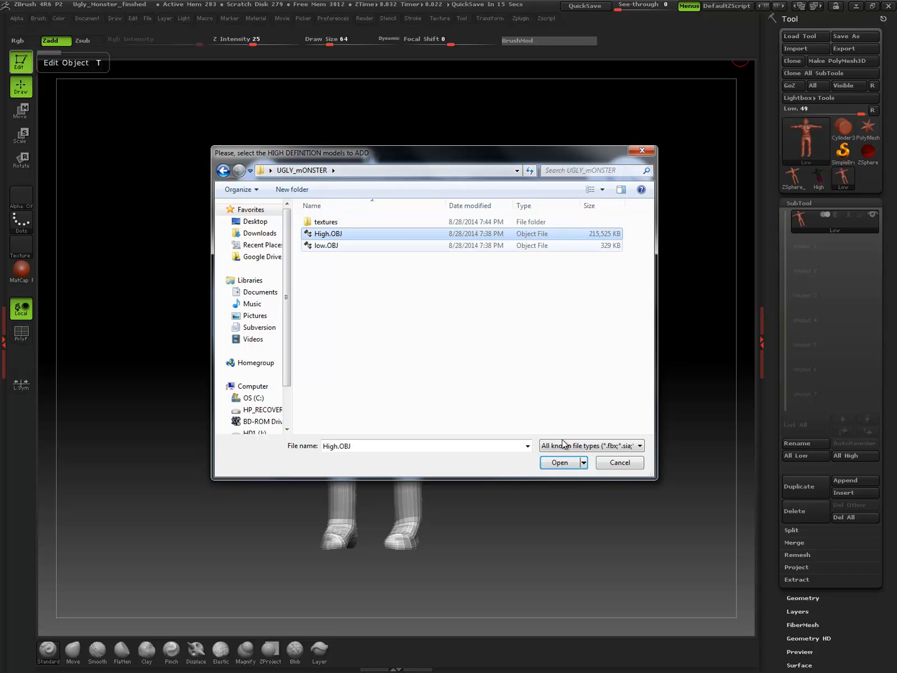
pyautogui.click(561, 463)
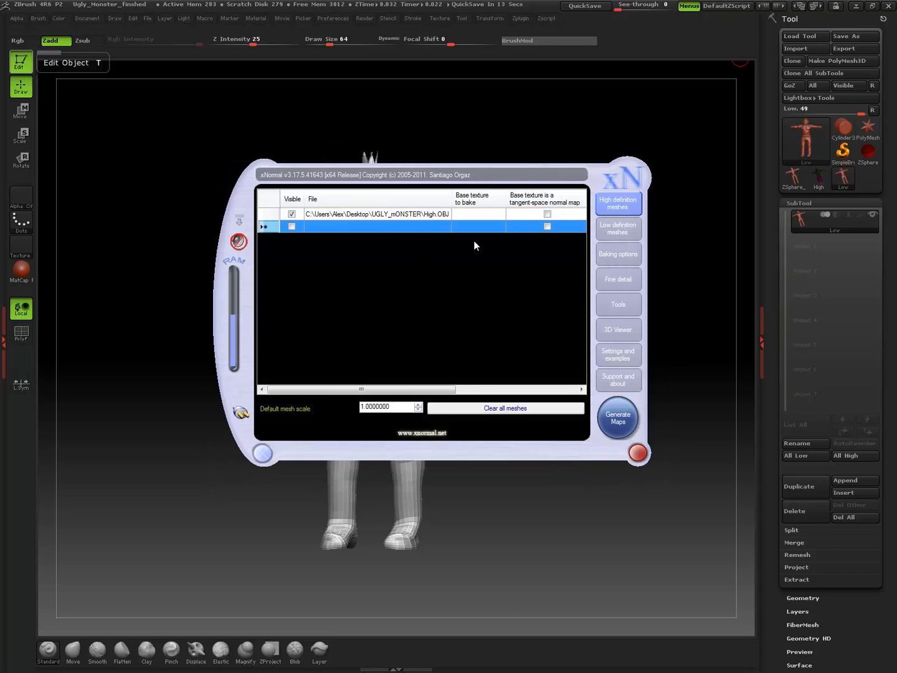
pyautogui.moveTo(386, 389); pyautogui.dragTo(530, 392)
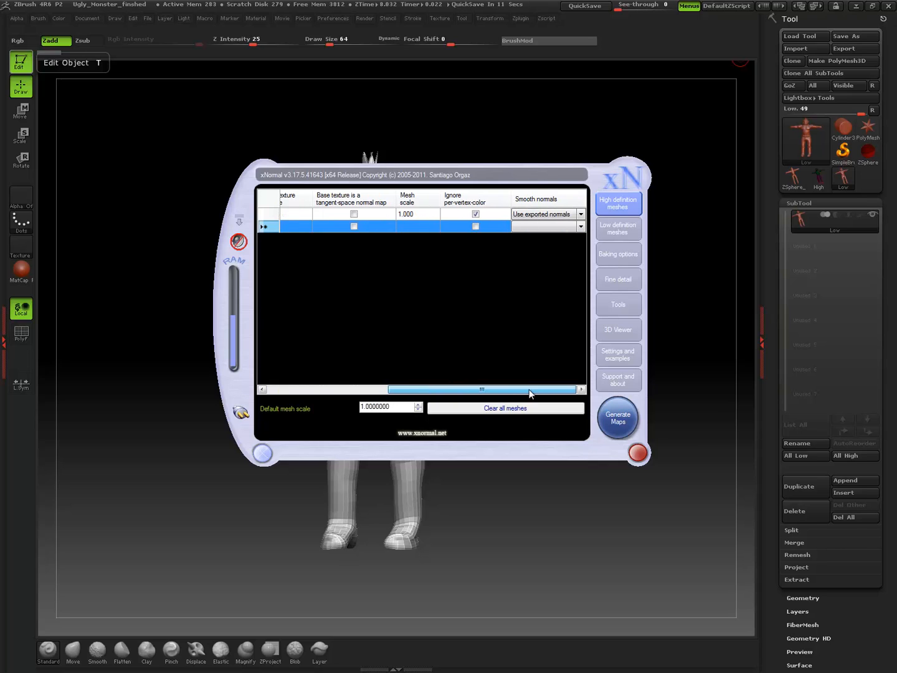
pyautogui.click(476, 214)
# - Switch to ZBrush, load the High tool and rotate the model to examine its painted vertex colors
pyautogui.click(184, 320)
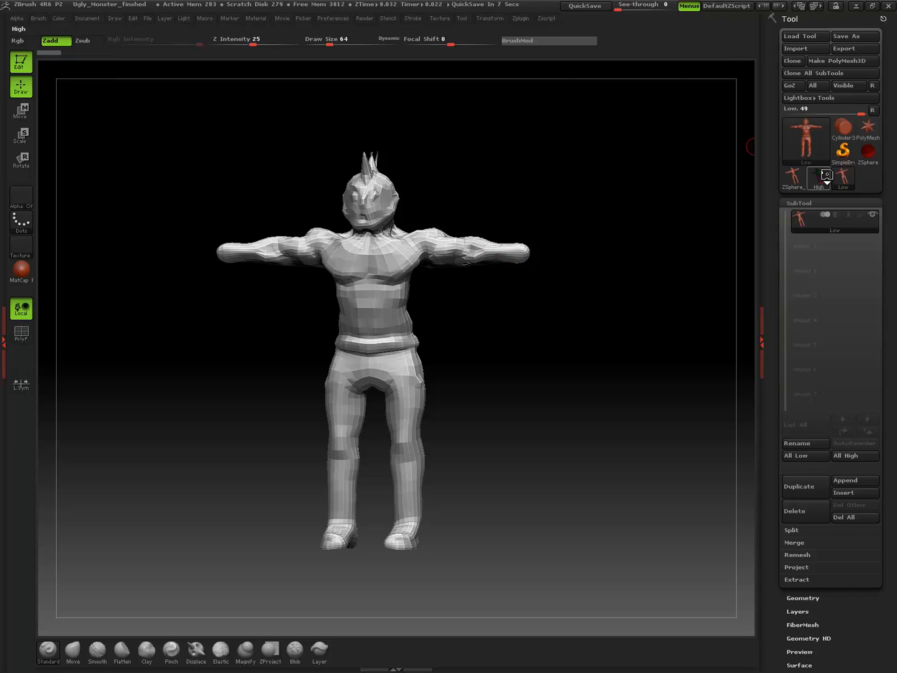
pyautogui.click(826, 176)
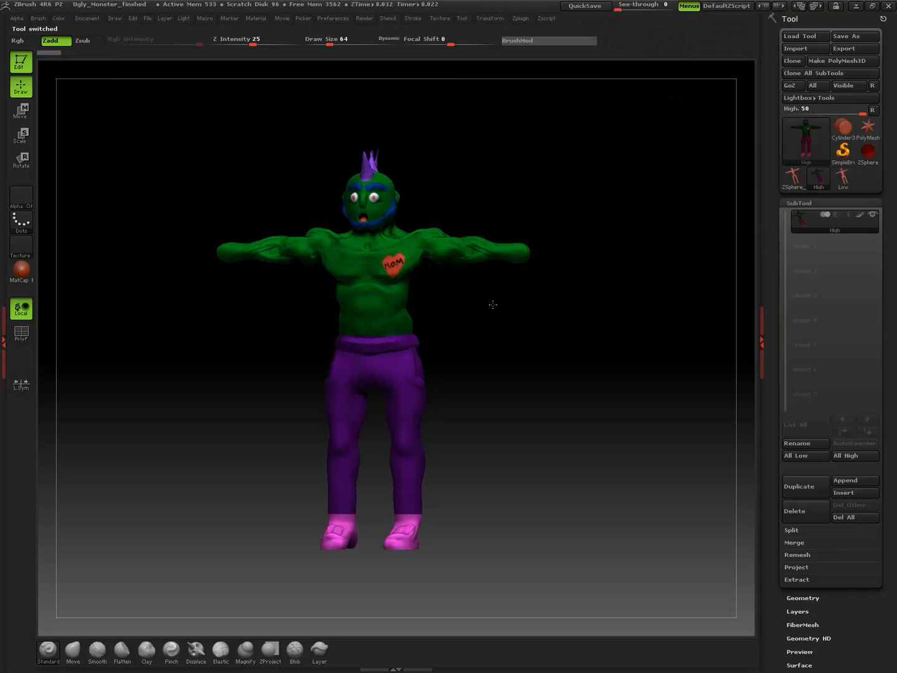
pyautogui.moveTo(493, 305); pyautogui.dragTo(524, 302)
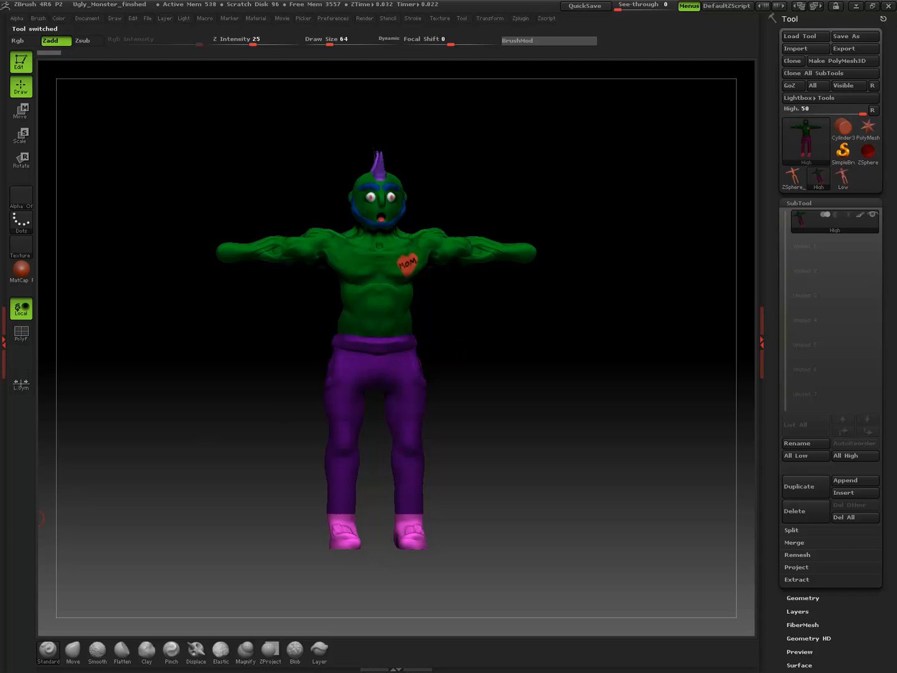
# - Return to xNormal and add low.OBJ from the UGLY_mONSTER folder to the low definition meshes
pyautogui.hotkey('alt', 'Tab')
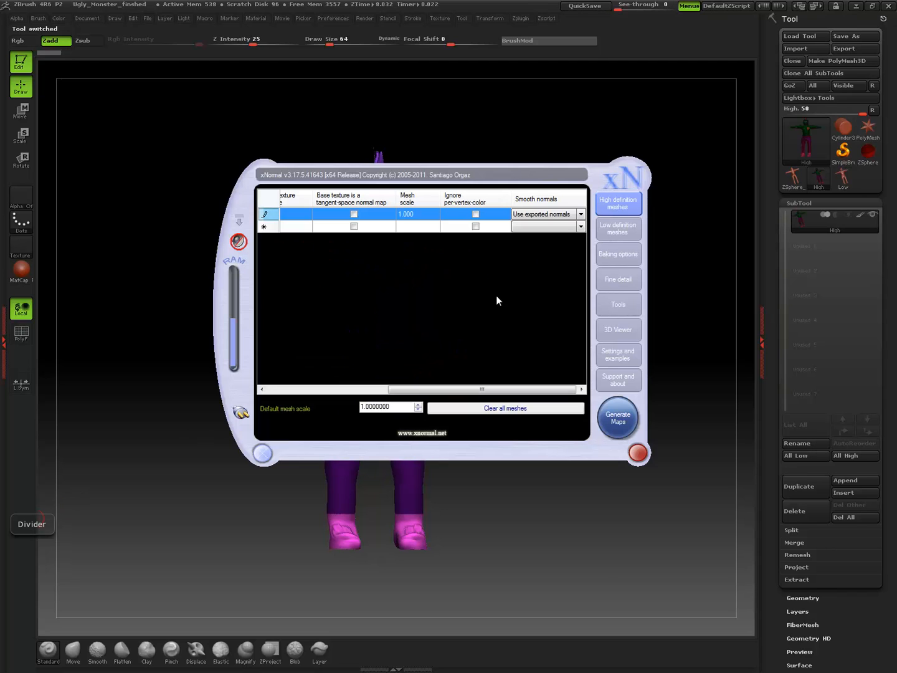
pyautogui.click(607, 228)
pyautogui.rightClick(355, 215)
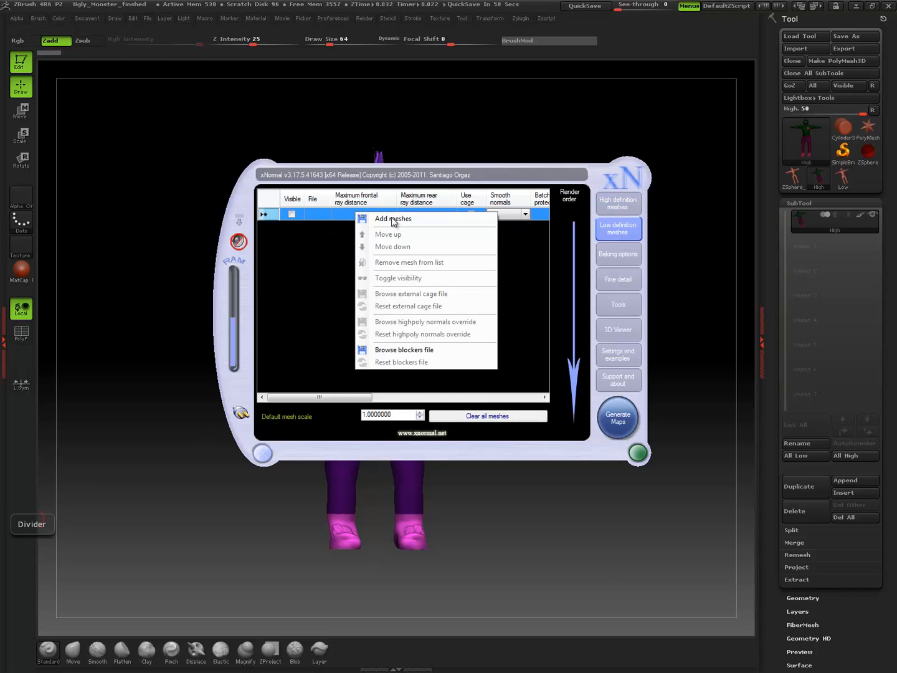
pyautogui.click(395, 219)
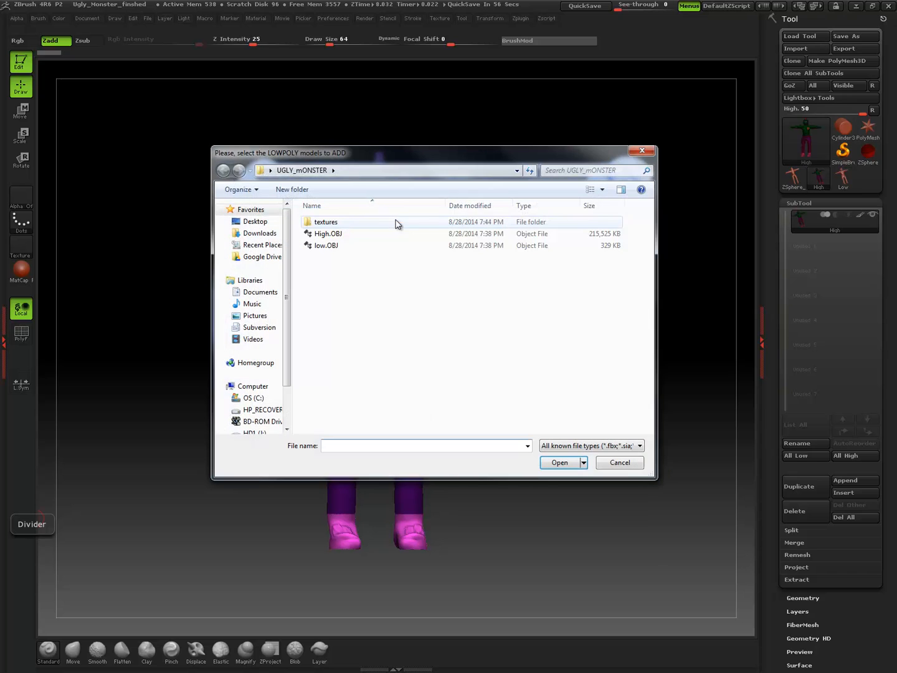
pyautogui.doubleClick(330, 246)
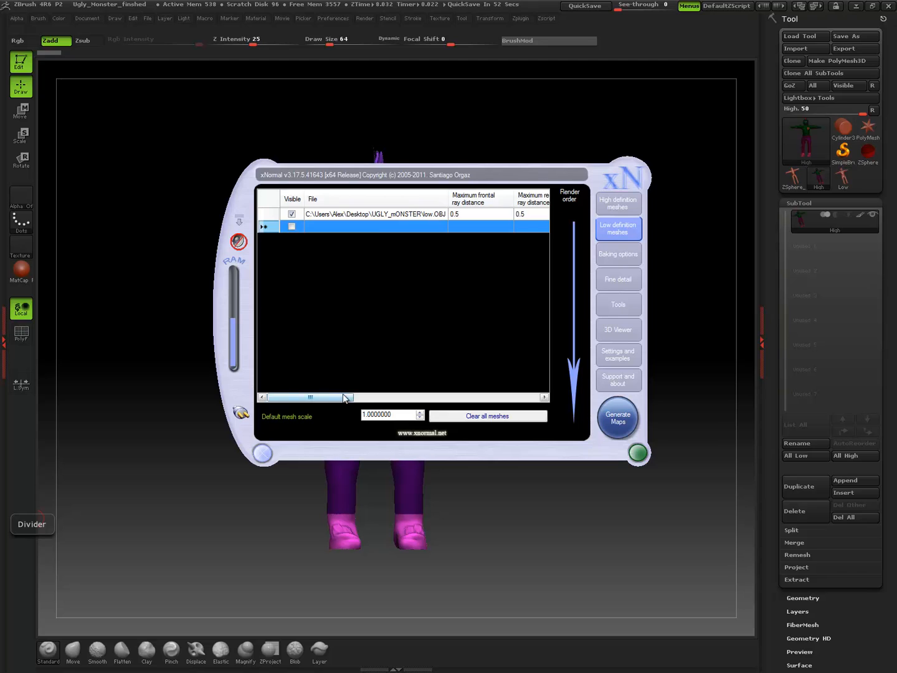
pyautogui.moveTo(347, 398); pyautogui.dragTo(304, 397)
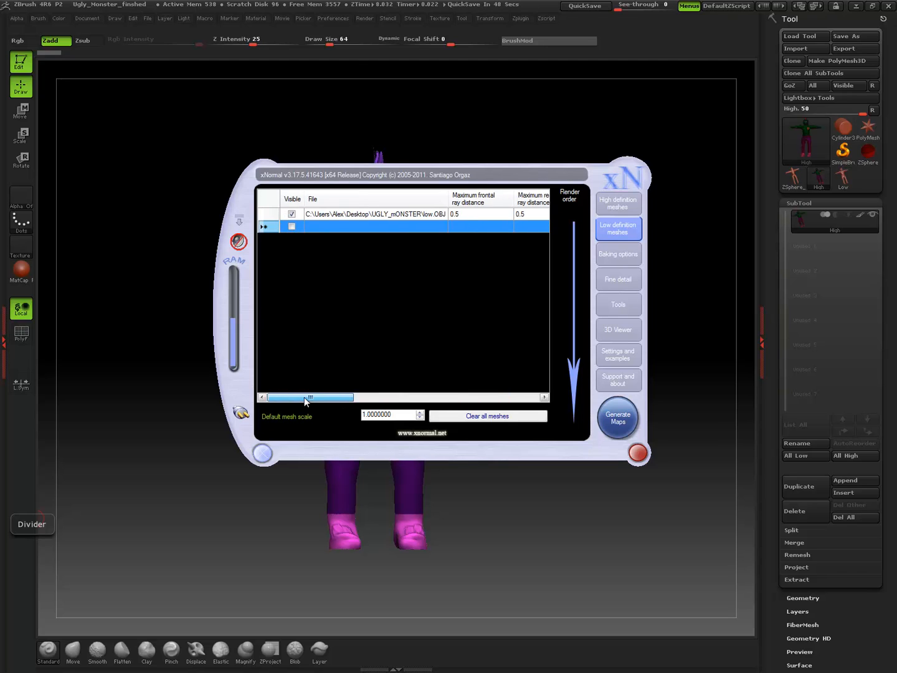
# - For the baking output file, choose the textures folder inside UGLY_mONSTER and enter the TGA file name Ugly_Monster
pyautogui.click(609, 256)
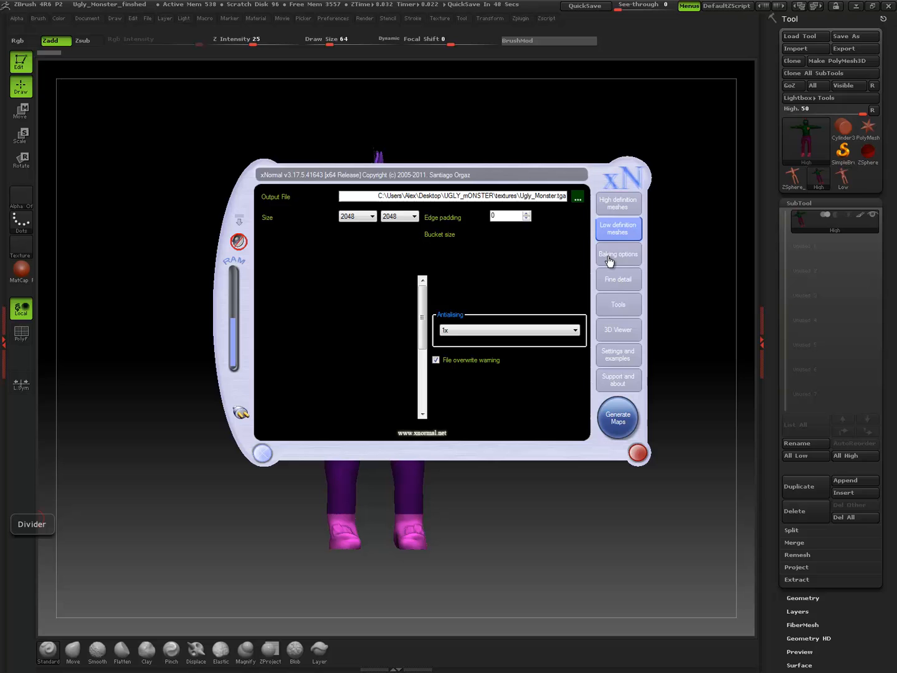
pyautogui.click(578, 198)
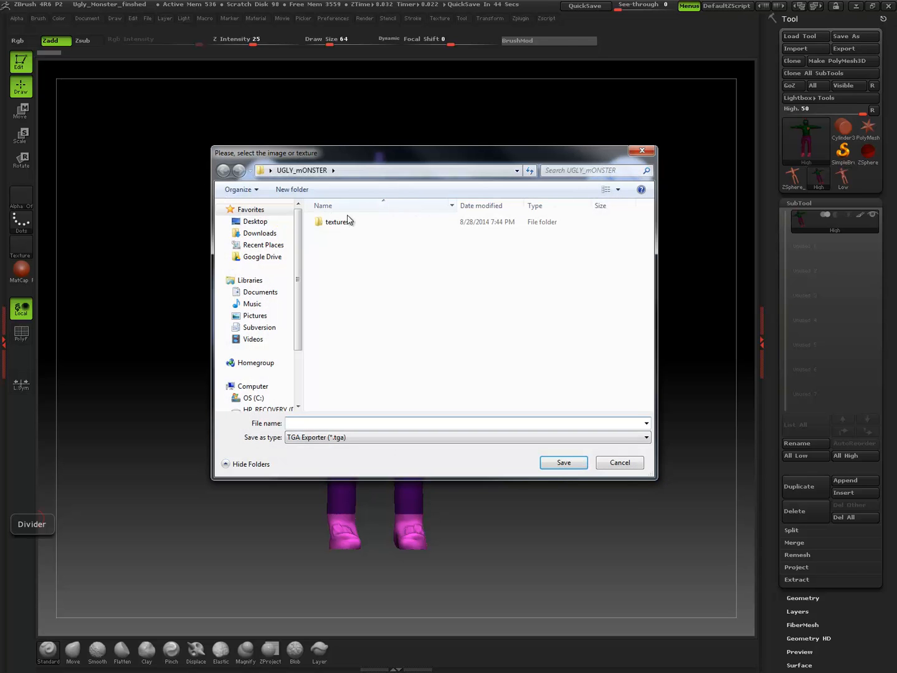
pyautogui.click(336, 223)
pyautogui.doubleClick(337, 224)
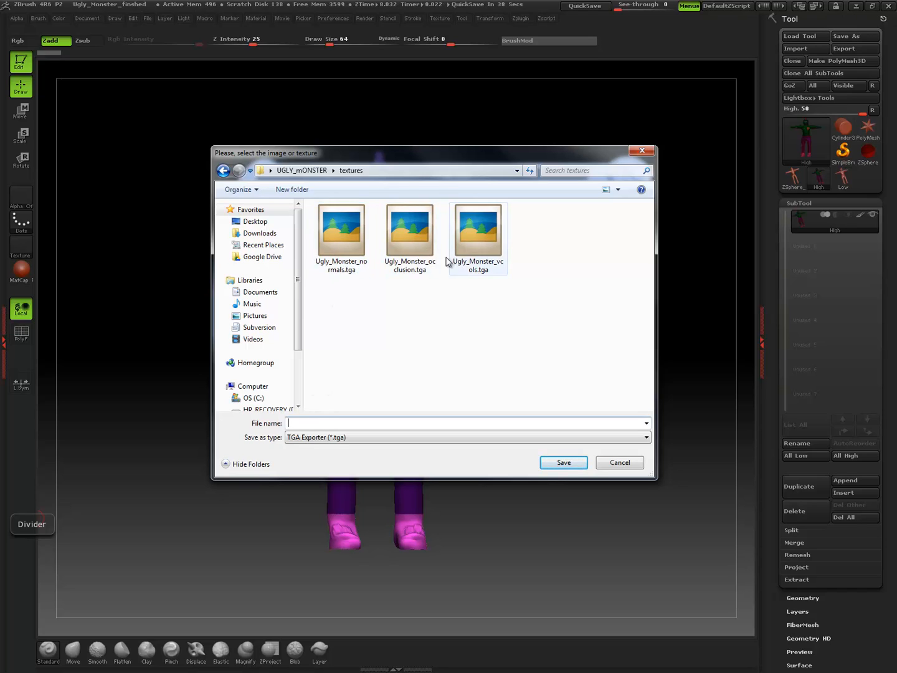
pyautogui.click(354, 235)
pyautogui.rightClick(353, 236)
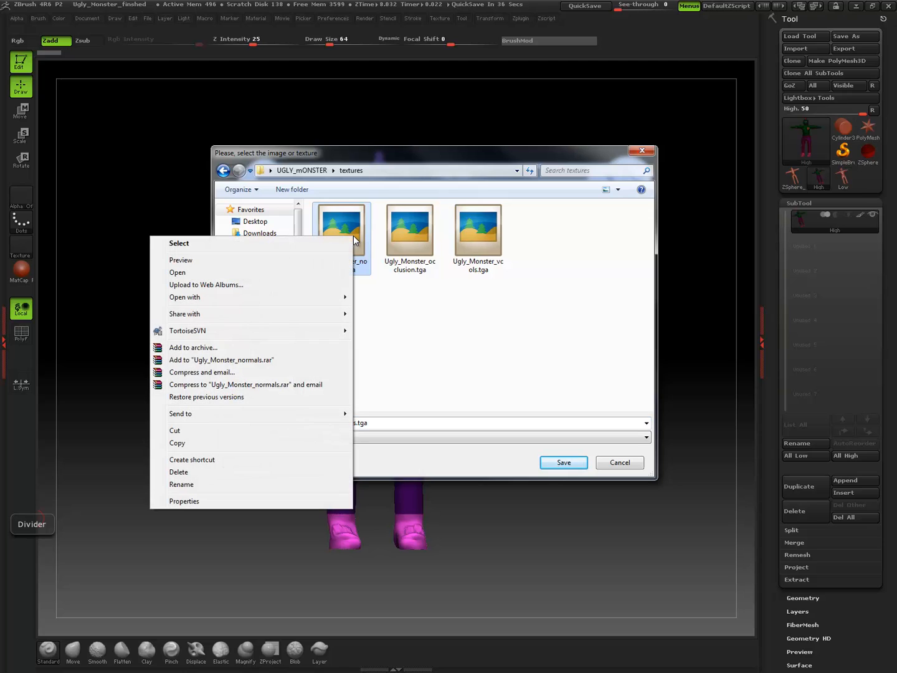
pyautogui.click(307, 274)
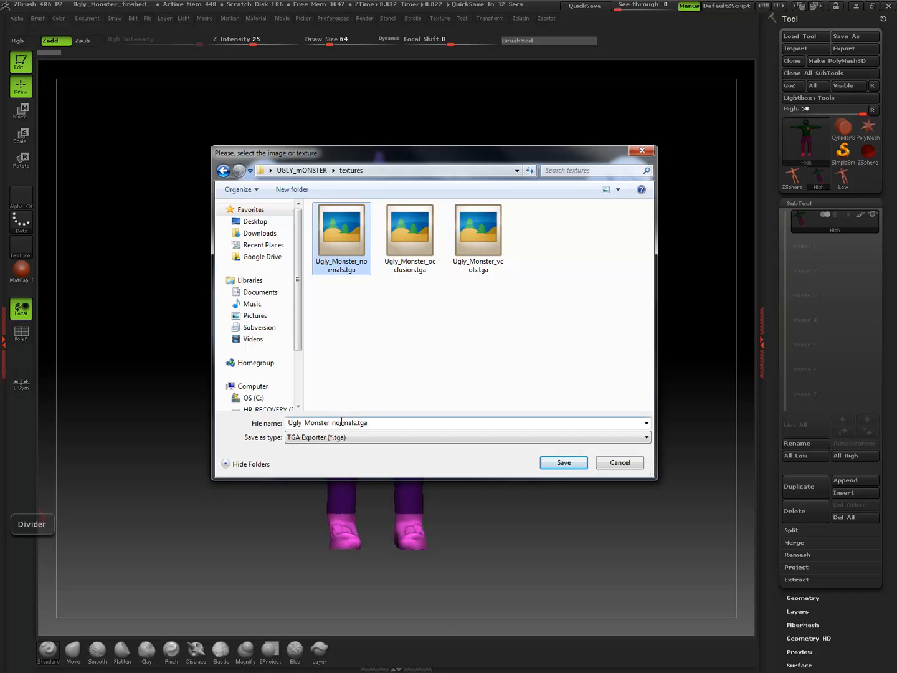
pyautogui.click(382, 422)
pyautogui.click(395, 421)
pyautogui.press('BackSpace')
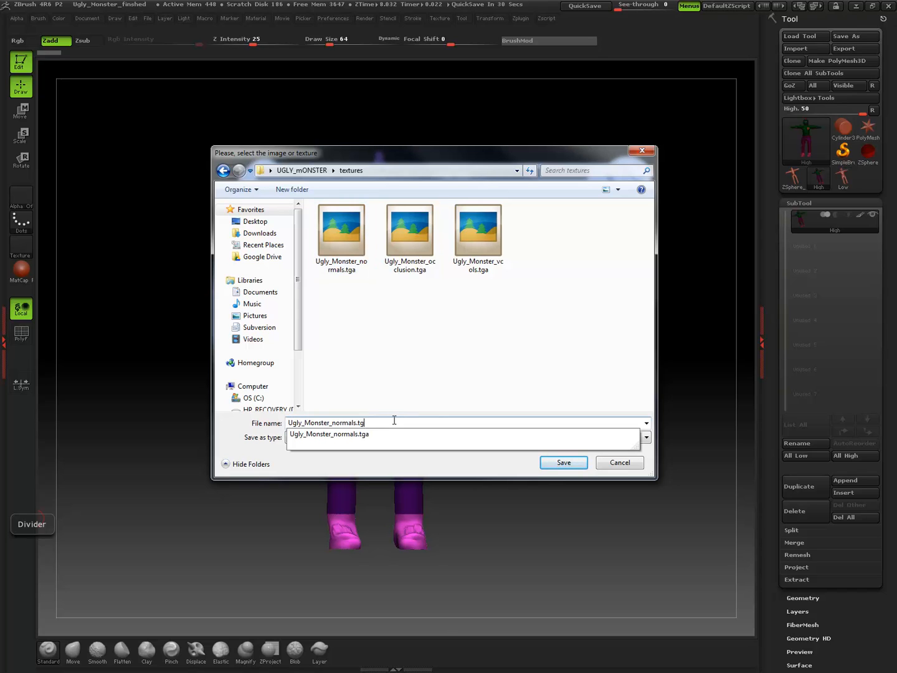
pyautogui.press('BackSpace')
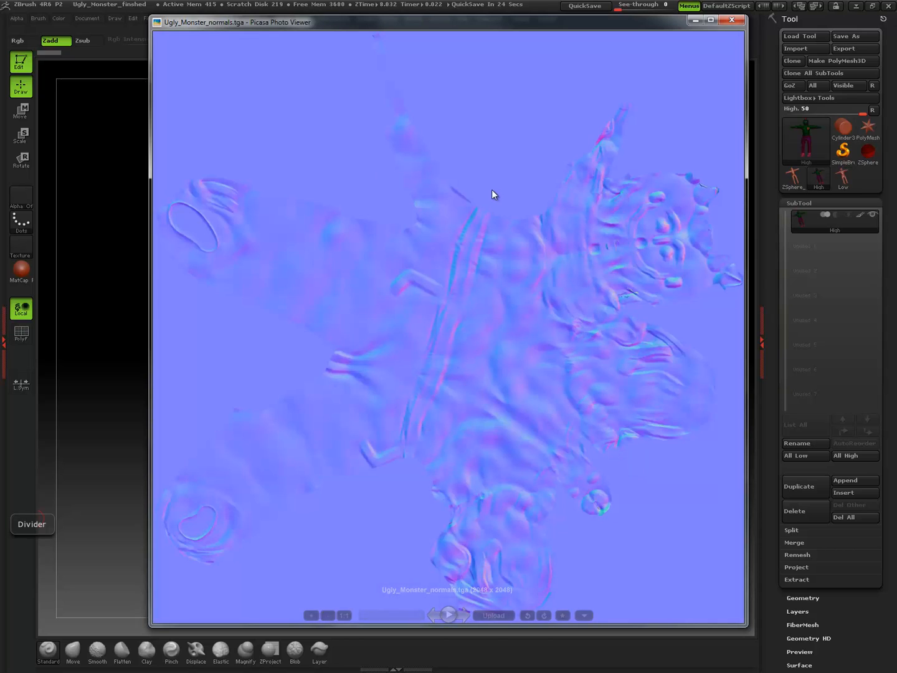
# - Look through the baked normals, occlusion and vertex color textures in the image viewer, and close it
pyautogui.press('Right')
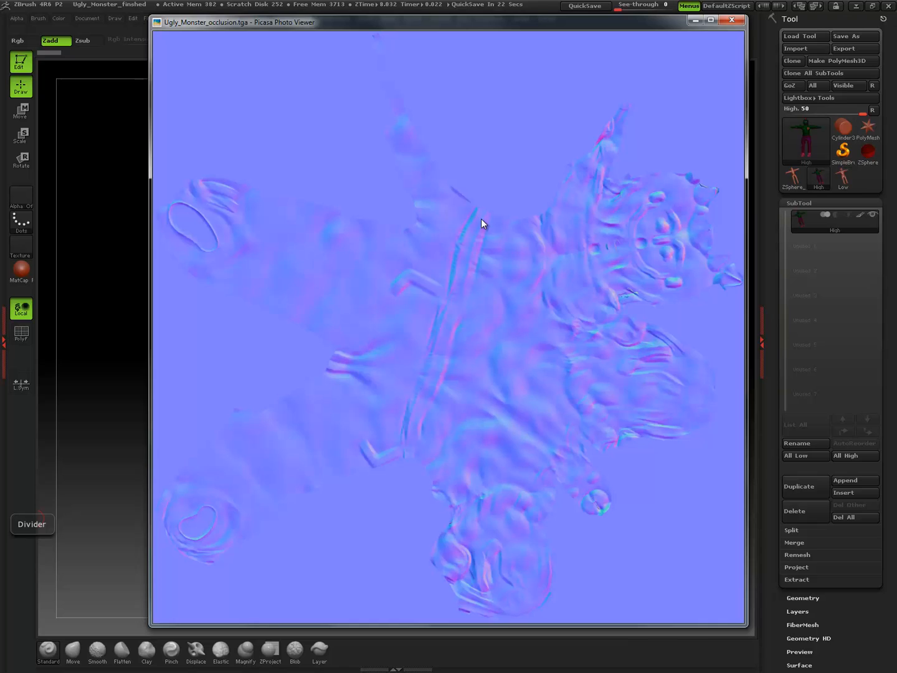
pyautogui.press('Right')
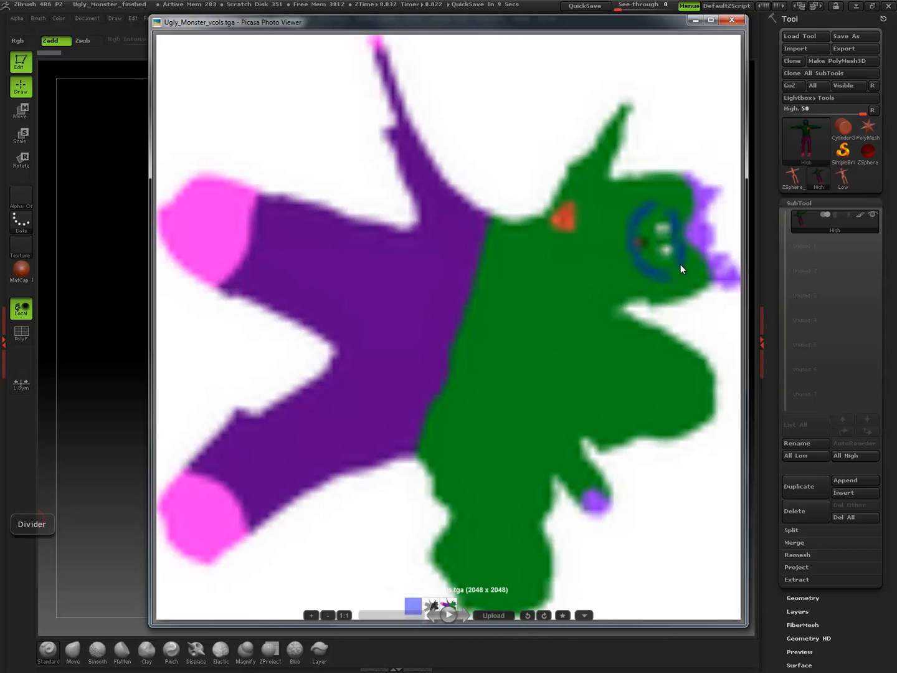
pyautogui.click(732, 20)
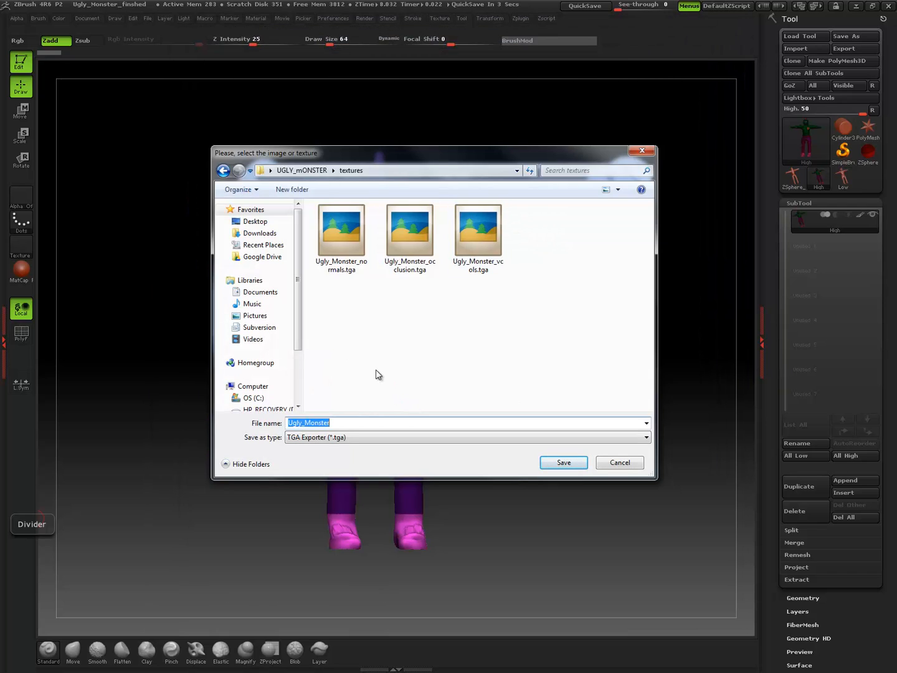
# - Save the baking output as Ugly_Monster in TGA format in the textures folder and enable the Convexity map for rendering
pyautogui.click(349, 425)
pyautogui.click(557, 465)
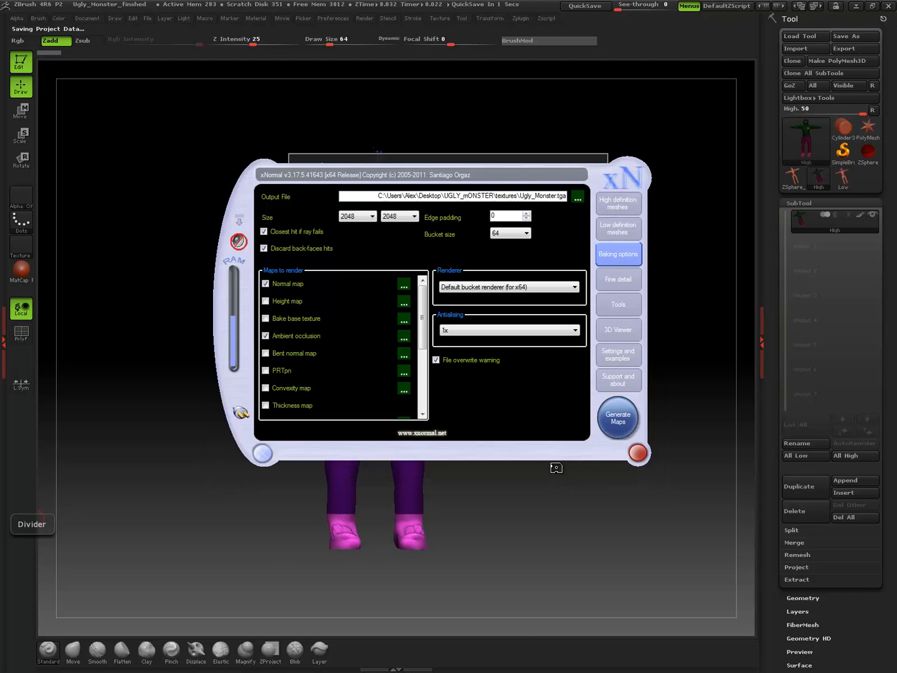
pyautogui.click(620, 422)
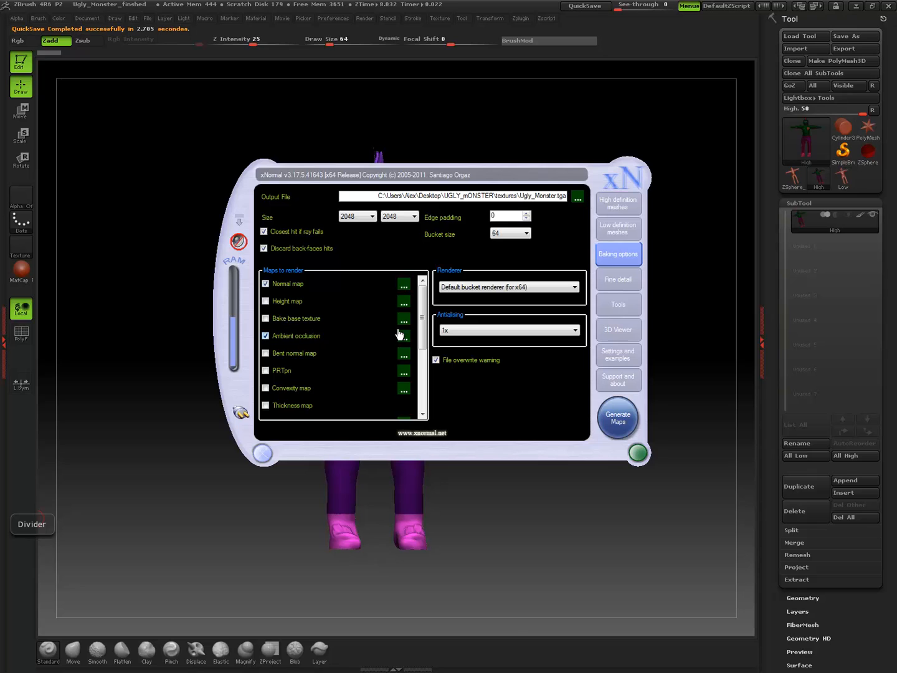
pyautogui.scroll(-2, 430, 336)
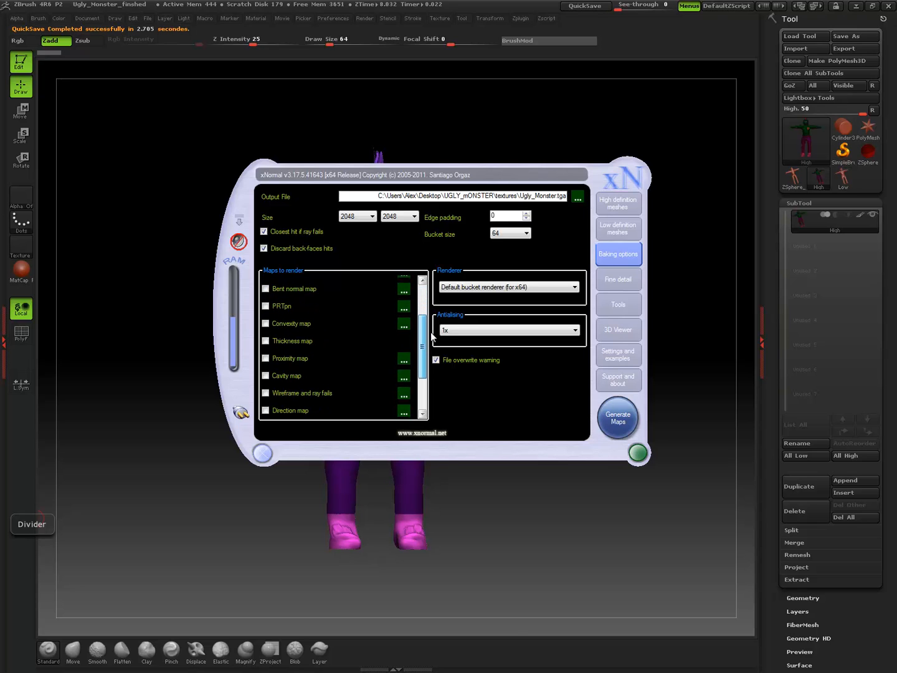
pyautogui.click(284, 322)
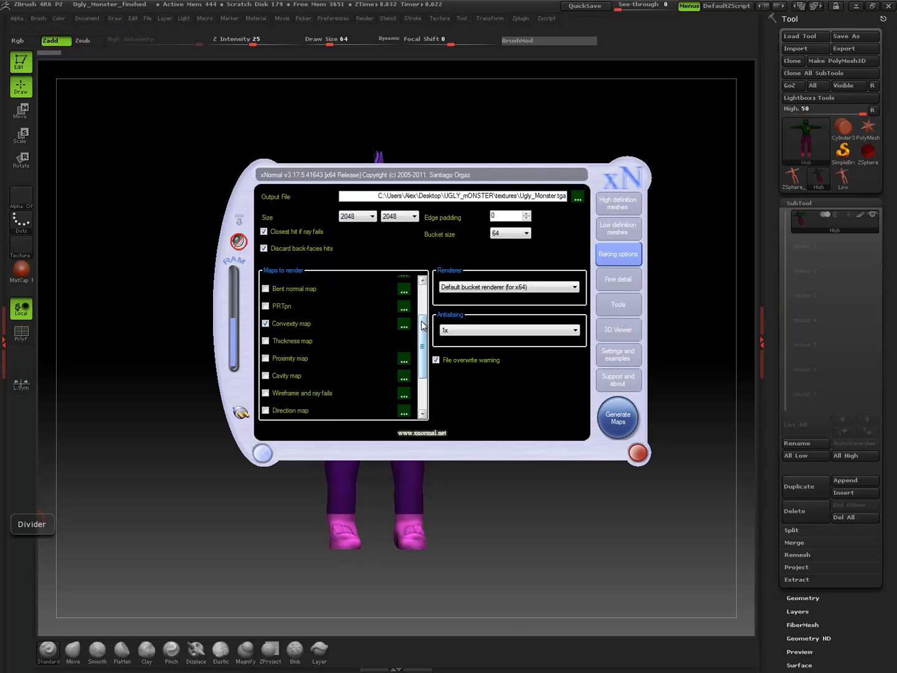
pyautogui.scroll(-1, 427, 339)
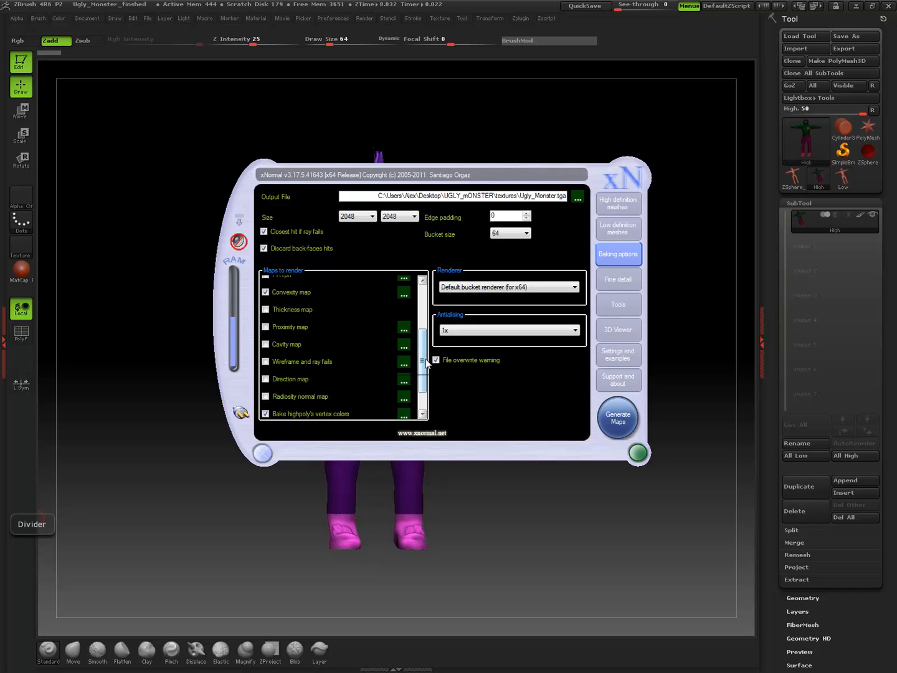
pyautogui.scroll(-1, 424, 361)
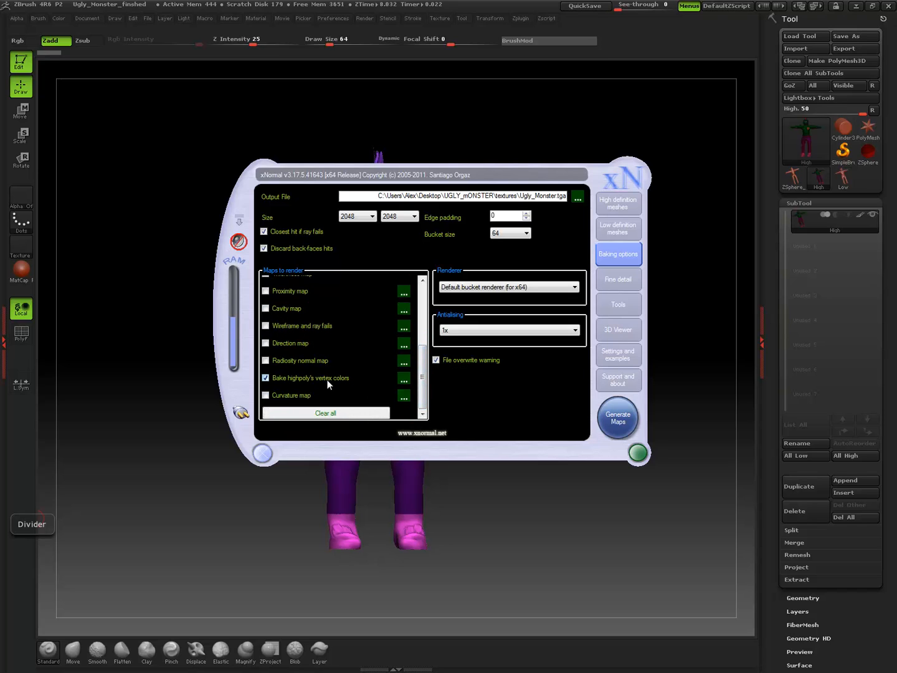
pyautogui.scroll(1, 312, 373)
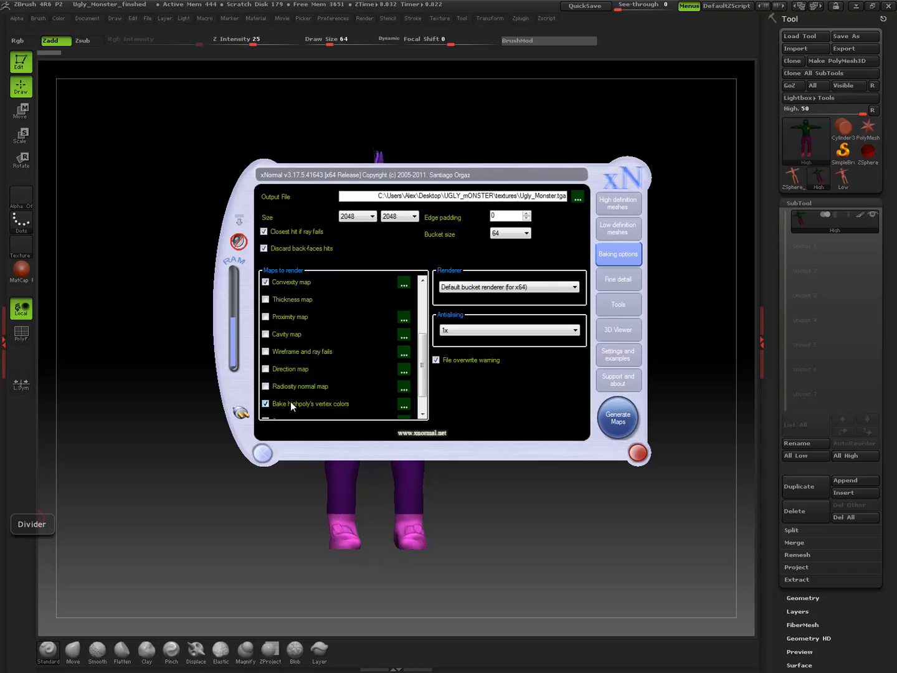
# - Generate the maps, overwriting the existing Ugly_Monster occlusion and vertex color files
pyautogui.moveTo(490, 172)
pyautogui.mouseDown()
pyautogui.moveTo(489, 257)
pyautogui.moveTo(502, 176)
pyautogui.mouseUp()
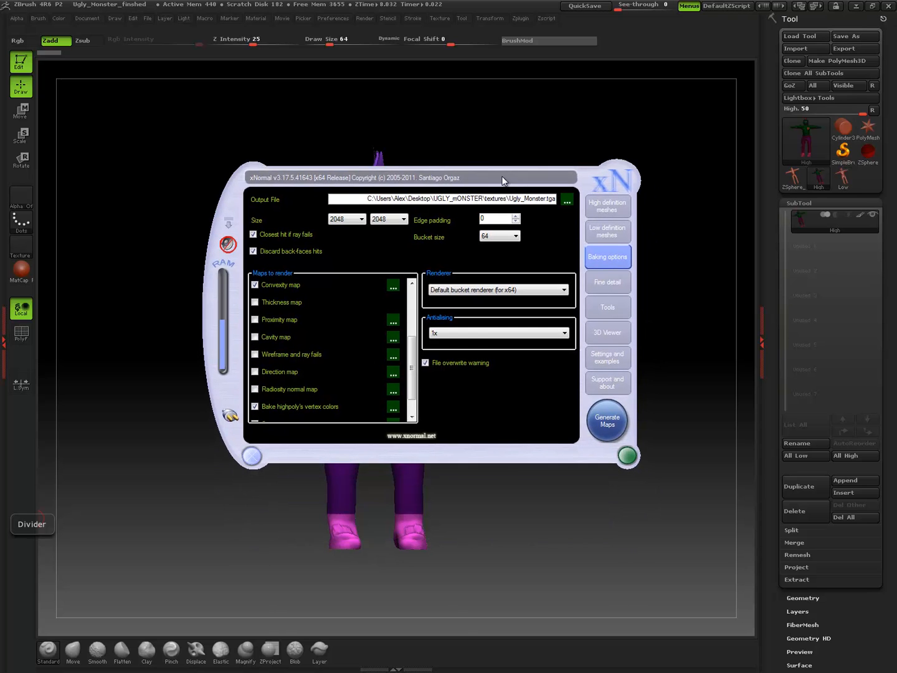
pyautogui.click(610, 427)
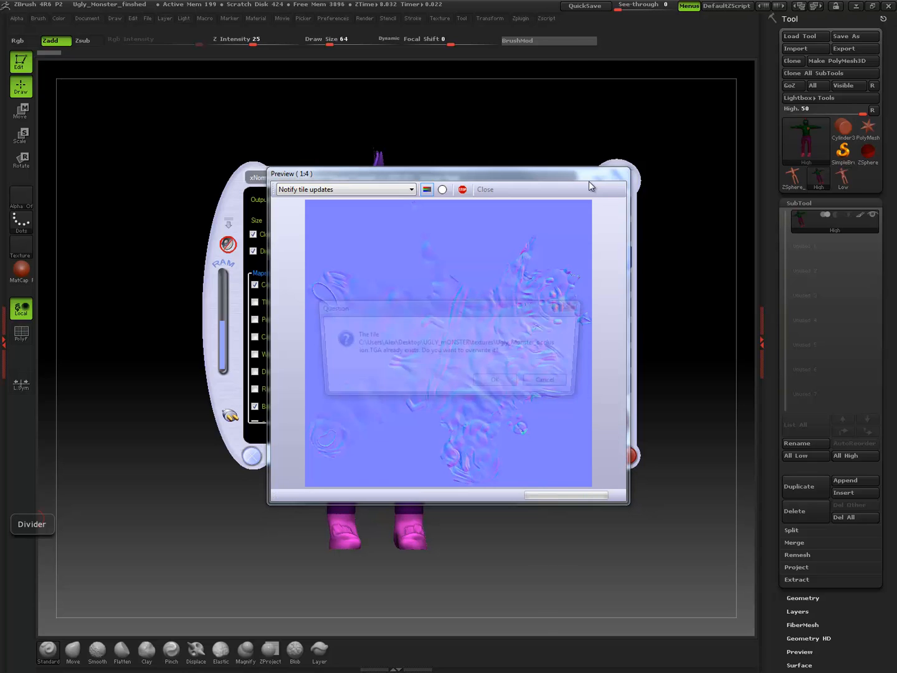
pyautogui.click(499, 384)
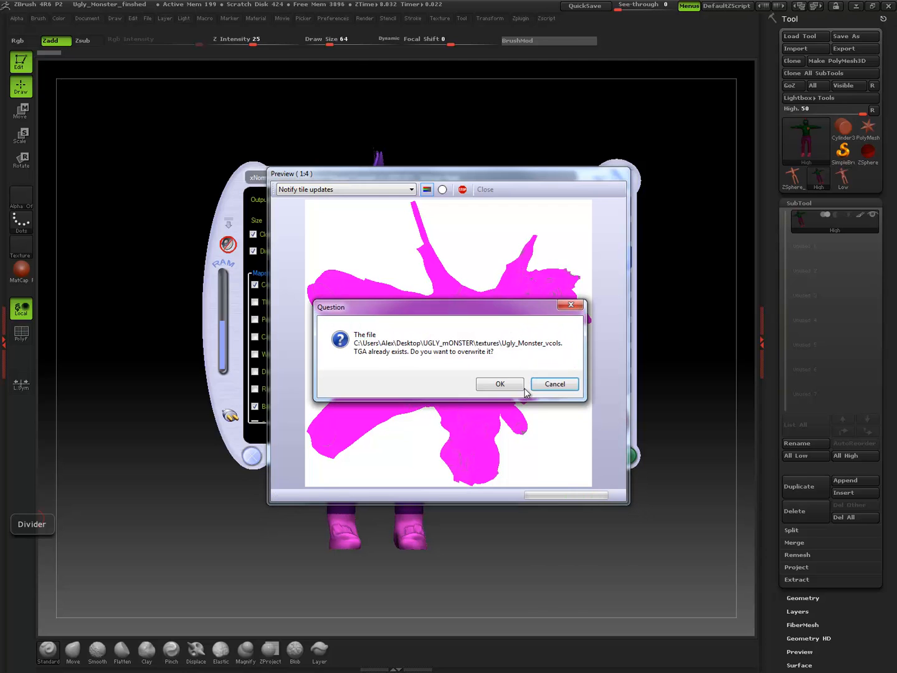
pyautogui.click(499, 383)
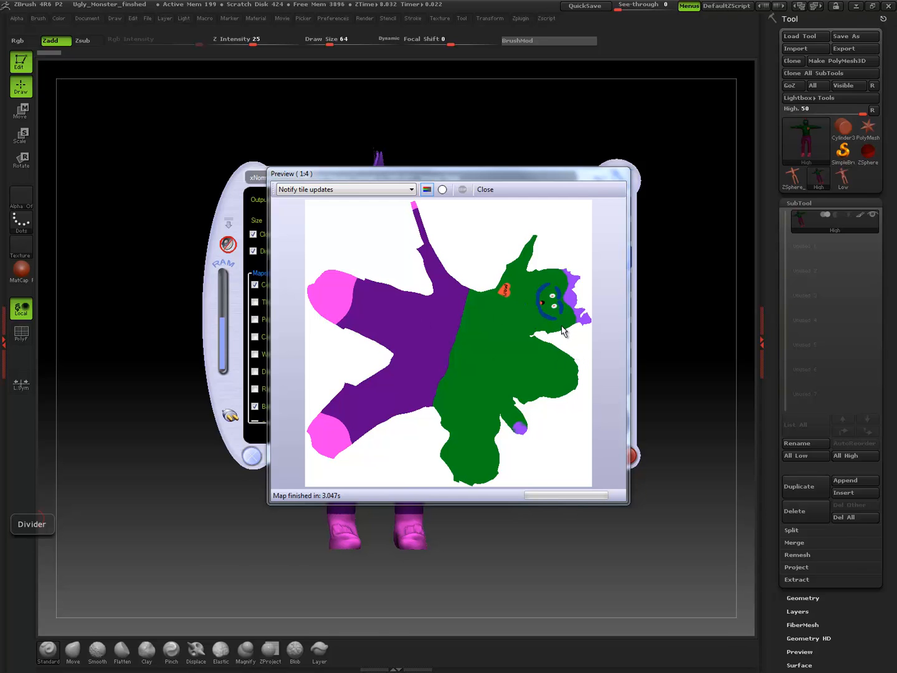
# - Switch to Maya and open the scene Ugly_Monster_low.ma from the UGLY_mONSTER folder on the desktop
pyautogui.hotkey('alt', 'Tab')
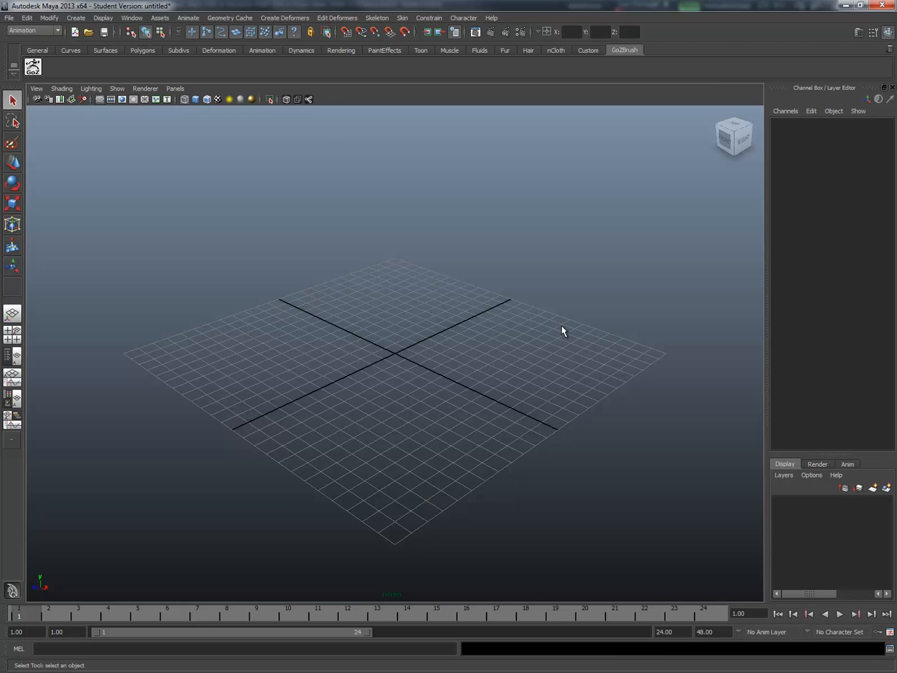
pyautogui.click(11, 18)
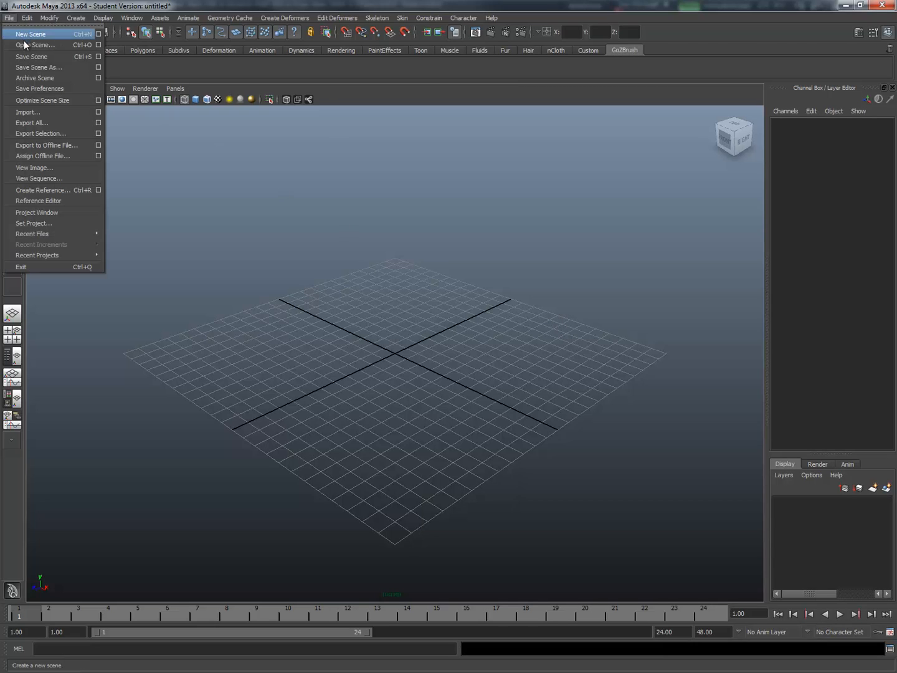
pyautogui.click(23, 41)
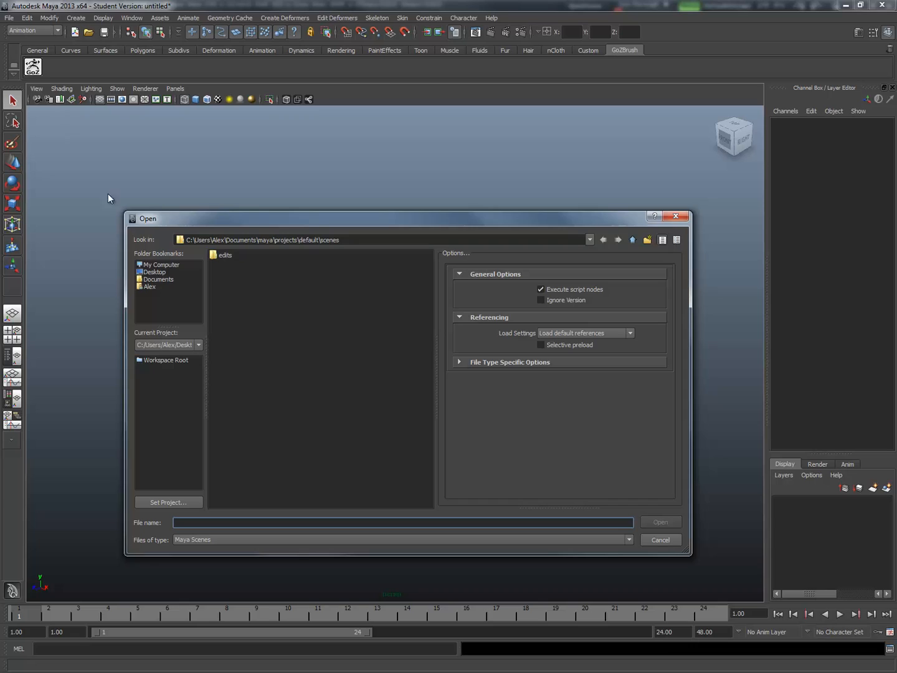
pyautogui.click(156, 272)
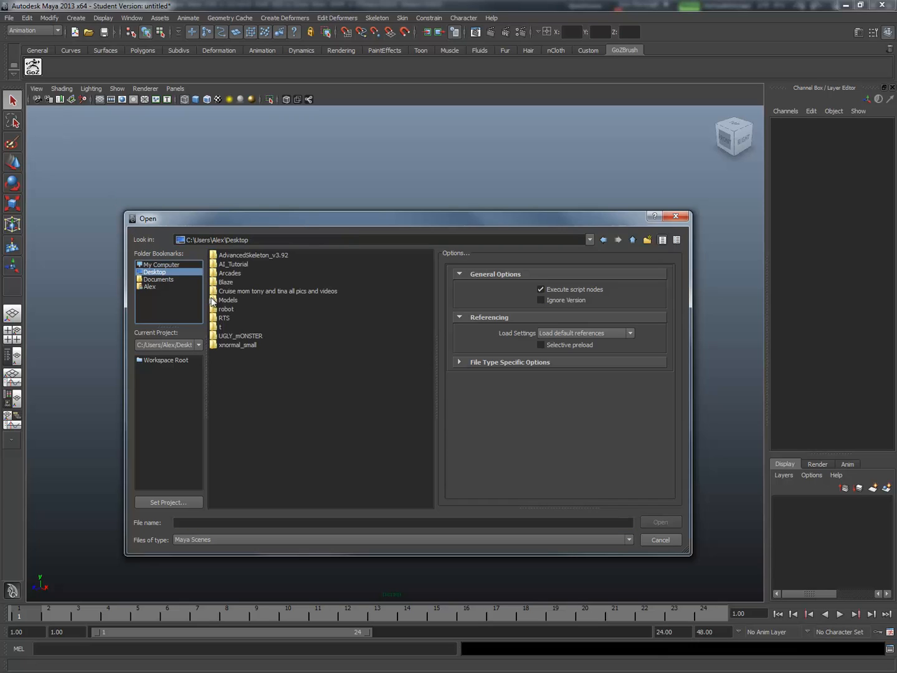
pyautogui.doubleClick(226, 334)
pyautogui.click(249, 264)
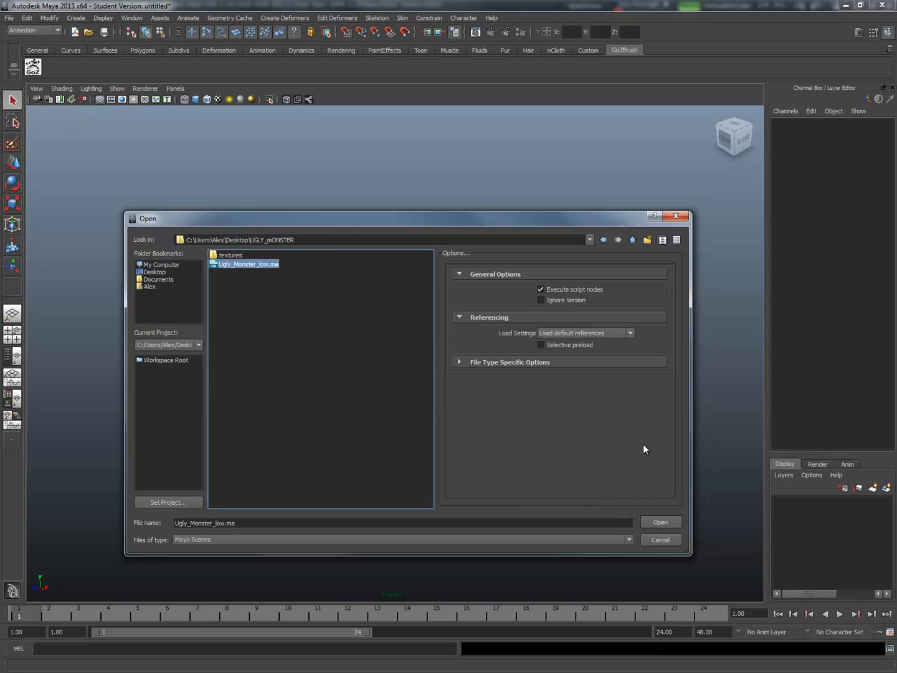
pyautogui.click(662, 523)
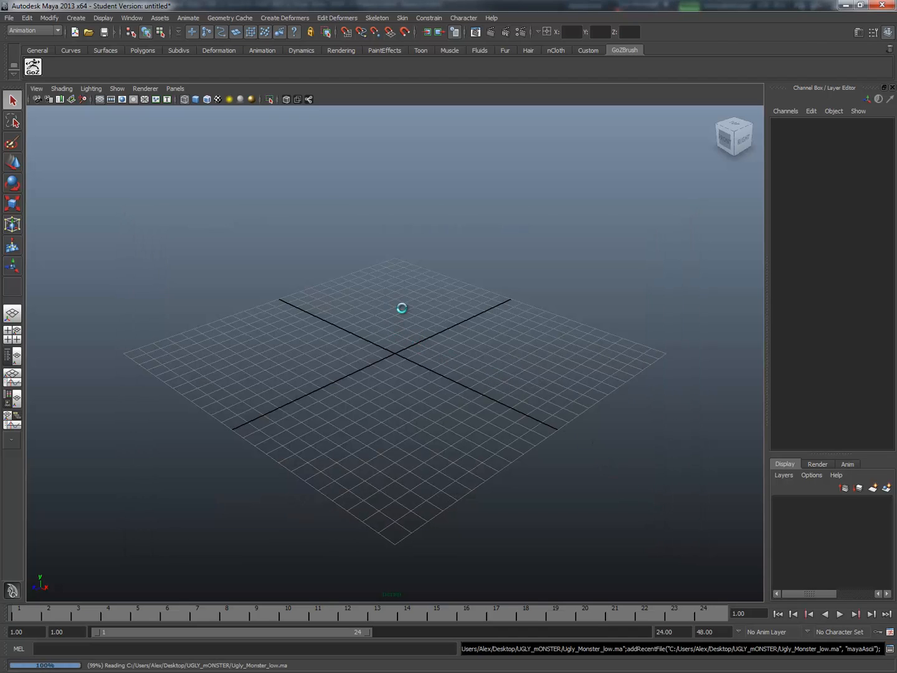
# - Select the upside-down monster mesh and display it smooth shaded
pyautogui.keyDown('alt'); pyautogui.moveTo(405, 440); pyautogui.dragTo(385, 386); pyautogui.keyUp('alt')
pyautogui.scroll(3, 421, 378)
pyautogui.click(417, 403)
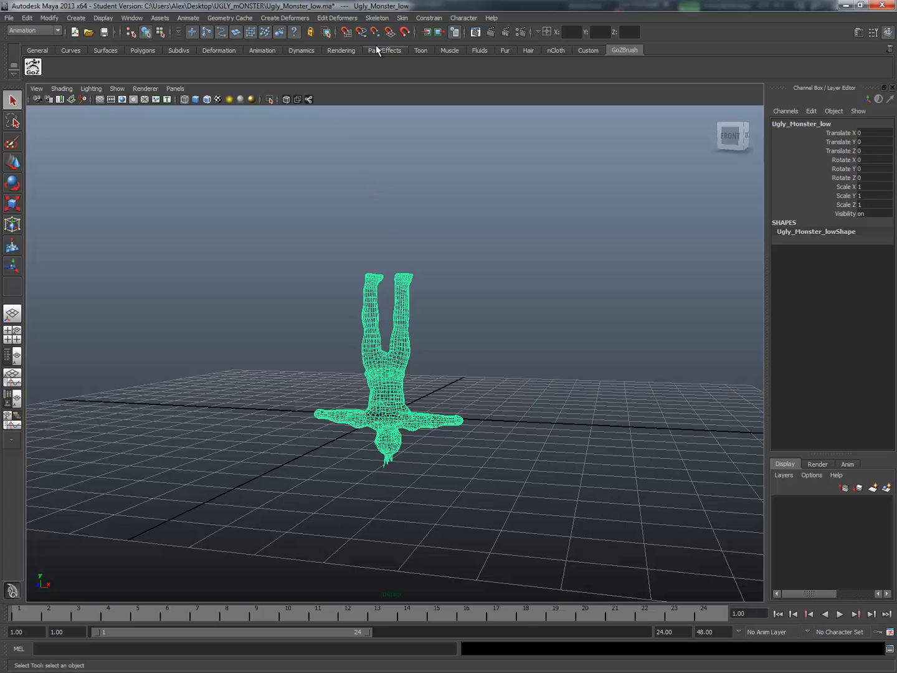
pyautogui.moveTo(417, 293)
pyautogui.keyDown('alt'); pyautogui.mouseDown()
pyautogui.moveTo(424, 297)
pyautogui.moveTo(418, 287)
pyautogui.mouseUp(); pyautogui.keyUp('alt')
pyautogui.press('5')
pyautogui.moveTo(448, 329)
pyautogui.keyDown('alt'); pyautogui.mouseDown()
pyautogui.moveTo(581, 335)
pyautogui.moveTo(352, 315)
pyautogui.moveTo(398, 202)
pyautogui.moveTo(436, 243)
pyautogui.moveTo(468, 256)
pyautogui.moveTo(401, 260)
pyautogui.moveTo(362, 305)
pyautogui.mouseUp(); pyautogui.keyUp('alt')
pyautogui.scroll(4, 562, 334)
pyautogui.keyDown('alt'); pyautogui.moveTo(361, 306); pyautogui.dragTo(353, 347, button='middle'); pyautogui.keyUp('alt')
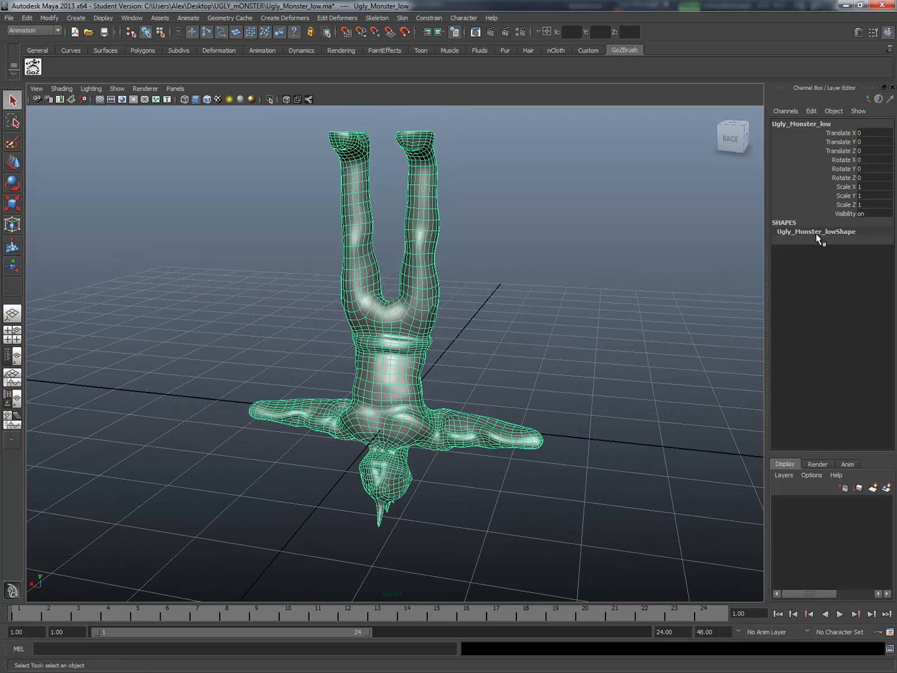
# - Turn the monster upright by setting its Rotate X to 180
pyautogui.click(844, 160)
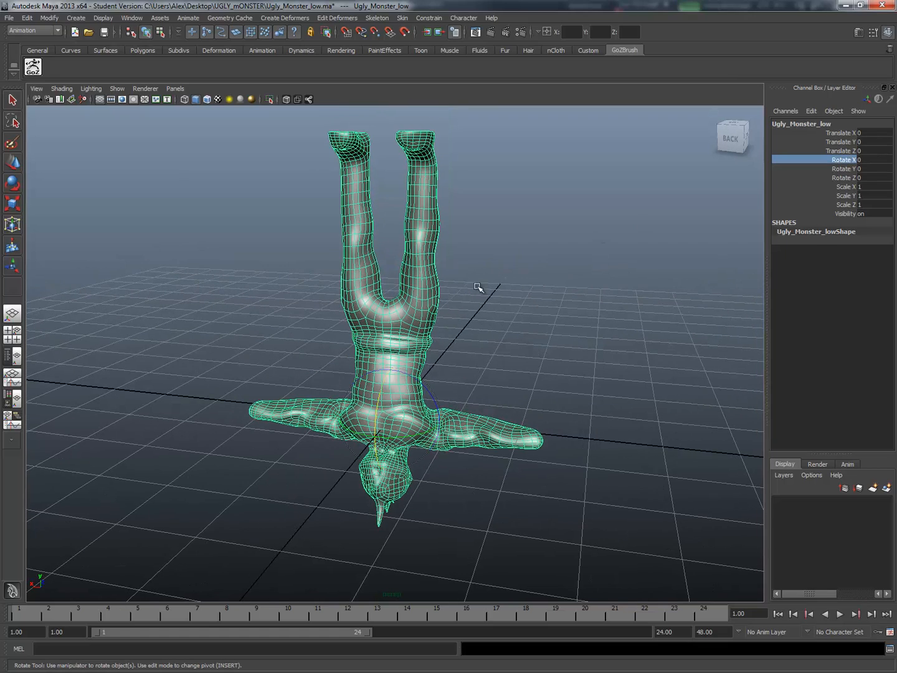
pyautogui.moveTo(479, 287); pyautogui.dragTo(619, 282, button='middle')
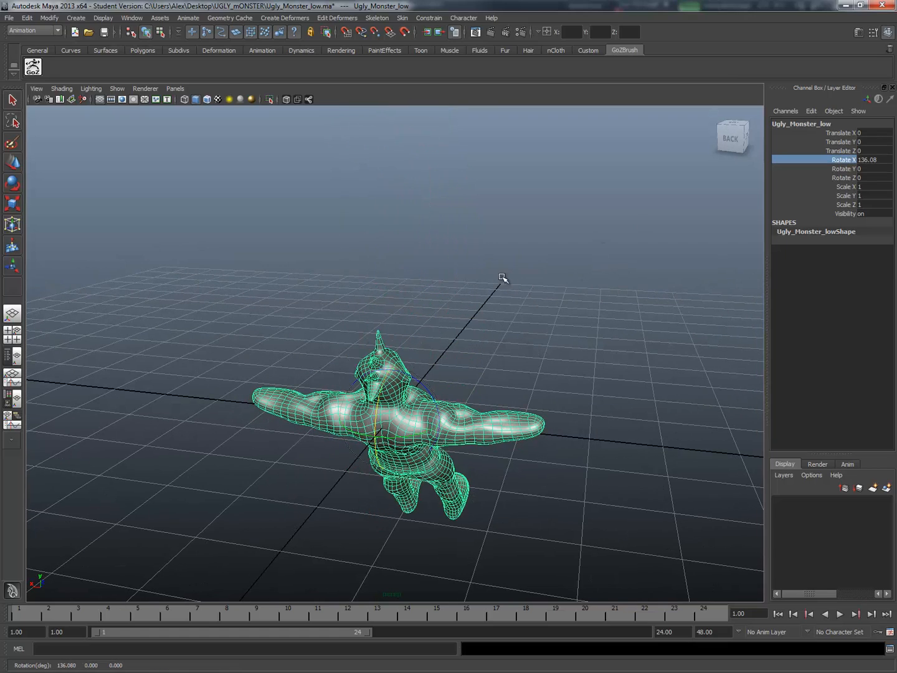
pyautogui.moveTo(502, 278); pyautogui.dragTo(519, 280, button='middle')
pyautogui.doubleClick(872, 160)
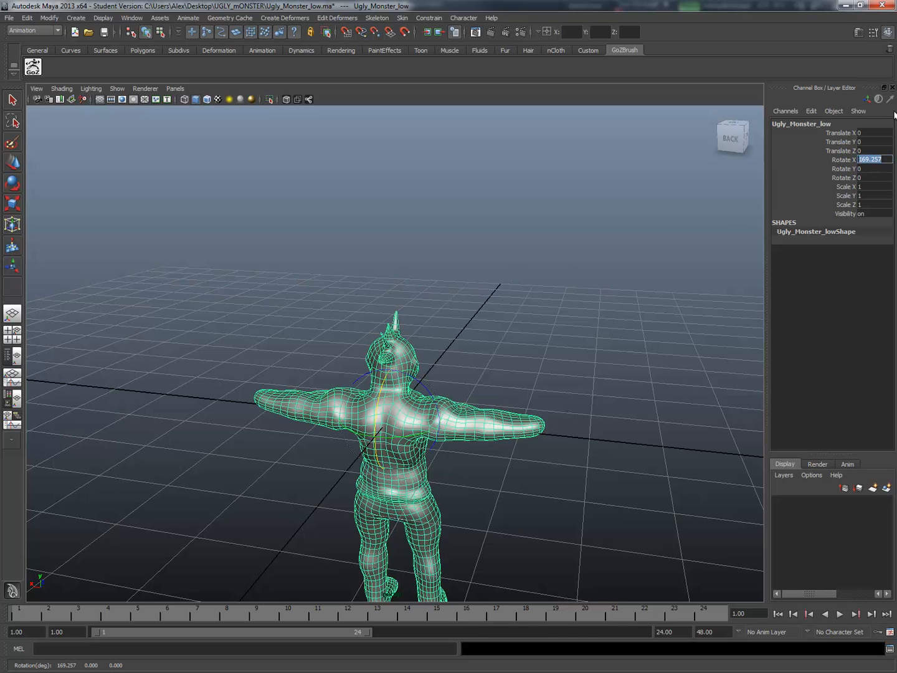
pyautogui.write('180')
pyautogui.press('Return')
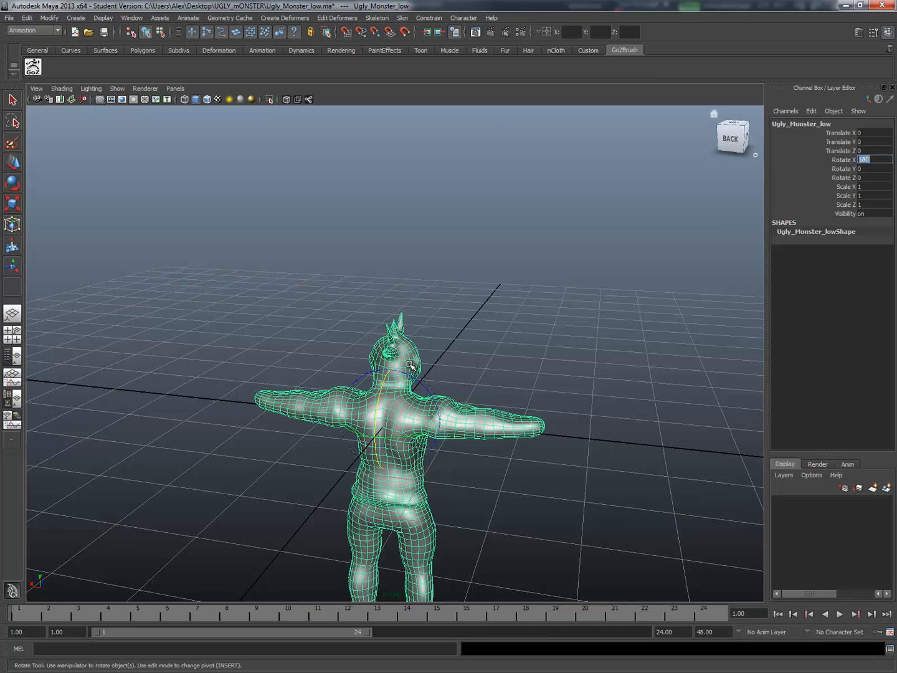
# - Move the monster up along the Y axis to about 4.282 so its feet stand on the grid
pyautogui.keyDown('alt'); pyautogui.moveTo(330, 246); pyautogui.dragTo(371, 311); pyautogui.keyUp('alt')
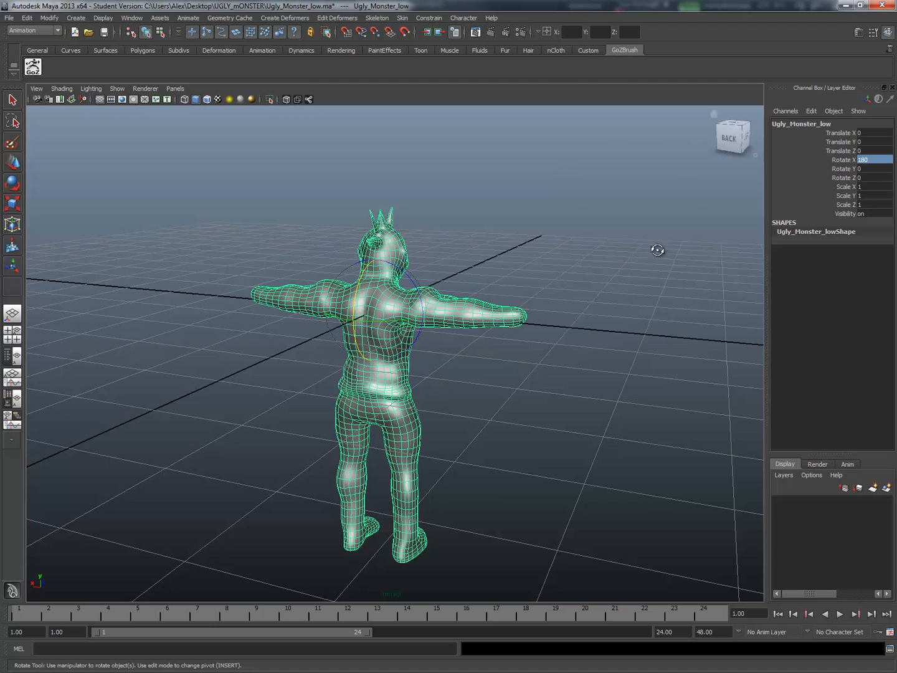
pyautogui.keyDown('alt'); pyautogui.moveTo(502, 262); pyautogui.dragTo(453, 297); pyautogui.keyUp('alt')
pyautogui.press('w')
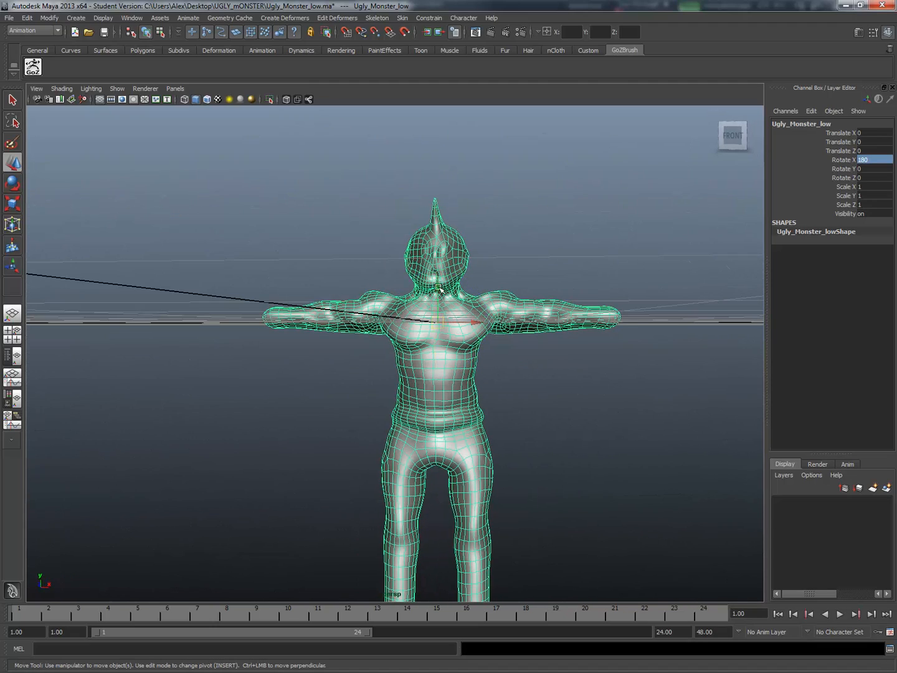
pyautogui.moveTo(440, 289); pyautogui.dragTo(440, 18)
pyautogui.keyDown('alt'); pyautogui.moveTo(411, 324); pyautogui.dragTo(453, 270); pyautogui.keyUp('alt')
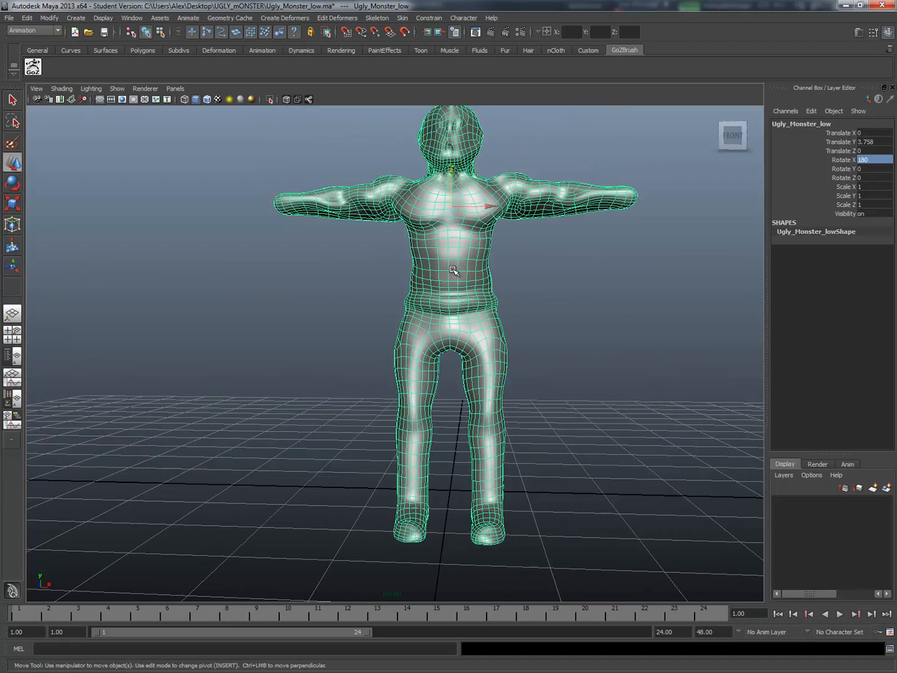
pyautogui.moveTo(451, 171); pyautogui.dragTo(452, 130)
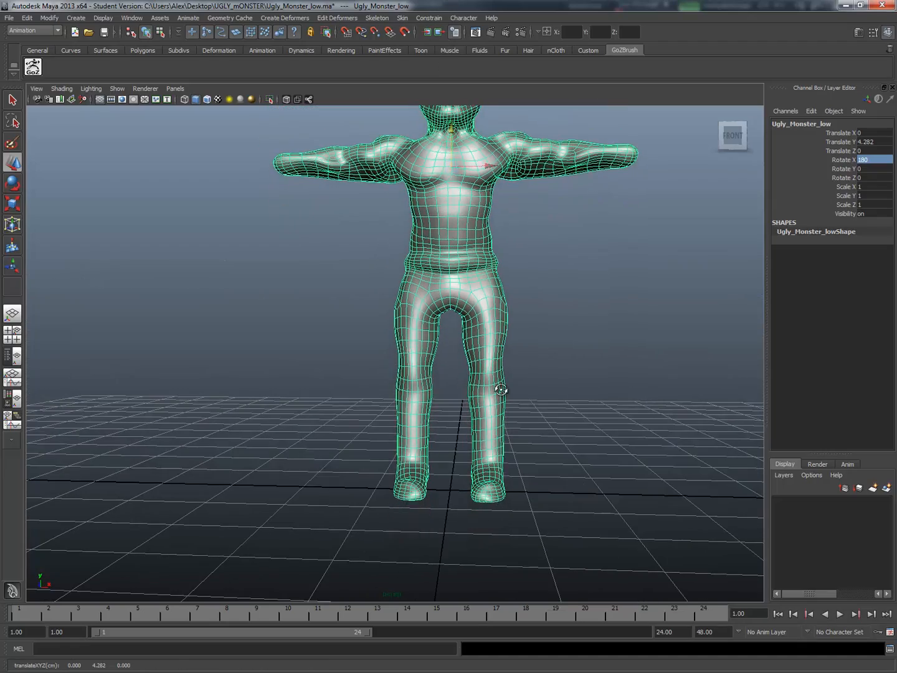
# - Examine the monster's foot placement against the ground line in perspective and in front view, both shaded and in wireframe
pyautogui.keyDown('alt'); pyautogui.moveTo(501, 389); pyautogui.dragTo(533, 392); pyautogui.keyUp('alt')
pyautogui.click(414, 374)
pyautogui.keyDown('alt'); pyautogui.moveTo(414, 374); pyautogui.dragTo(433, 332); pyautogui.keyUp('alt')
pyautogui.click(443, 339)
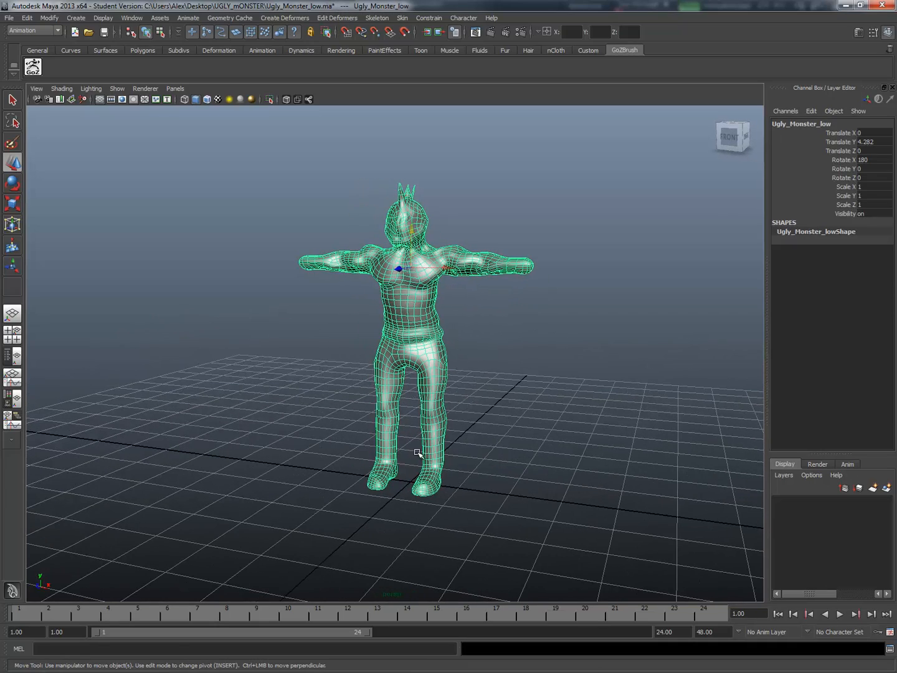
pyautogui.keyDown('alt'); pyautogui.moveTo(434, 496); pyautogui.dragTo(443, 364); pyautogui.keyUp('alt')
pyautogui.press('space')
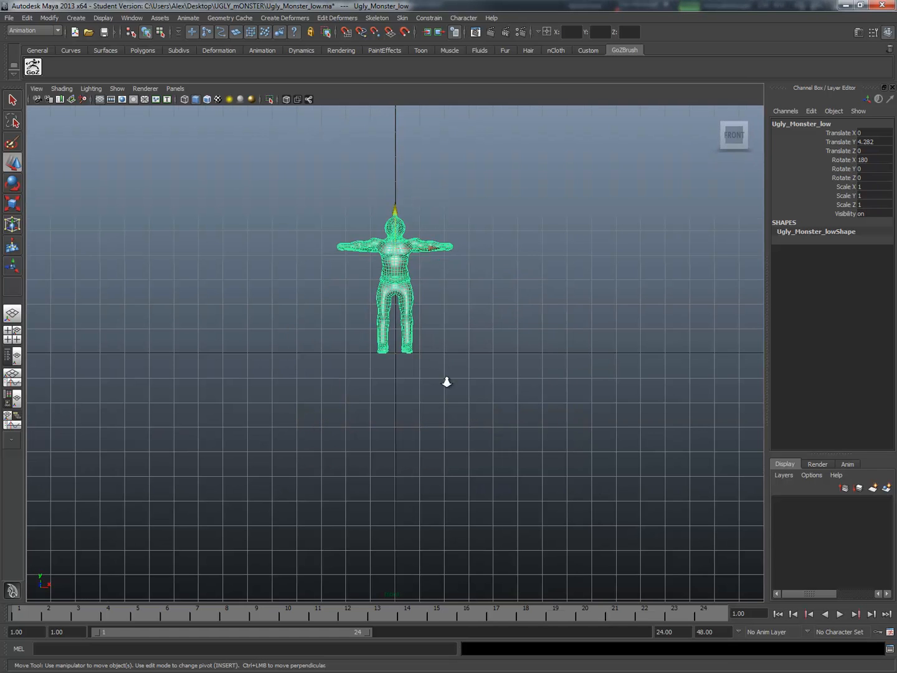
pyautogui.scroll(7, 447, 382)
pyautogui.keyDown('alt'); pyautogui.moveTo(427, 375); pyautogui.dragTo(423, 475, button='middle'); pyautogui.keyUp('alt')
pyautogui.scroll(2, 424, 475)
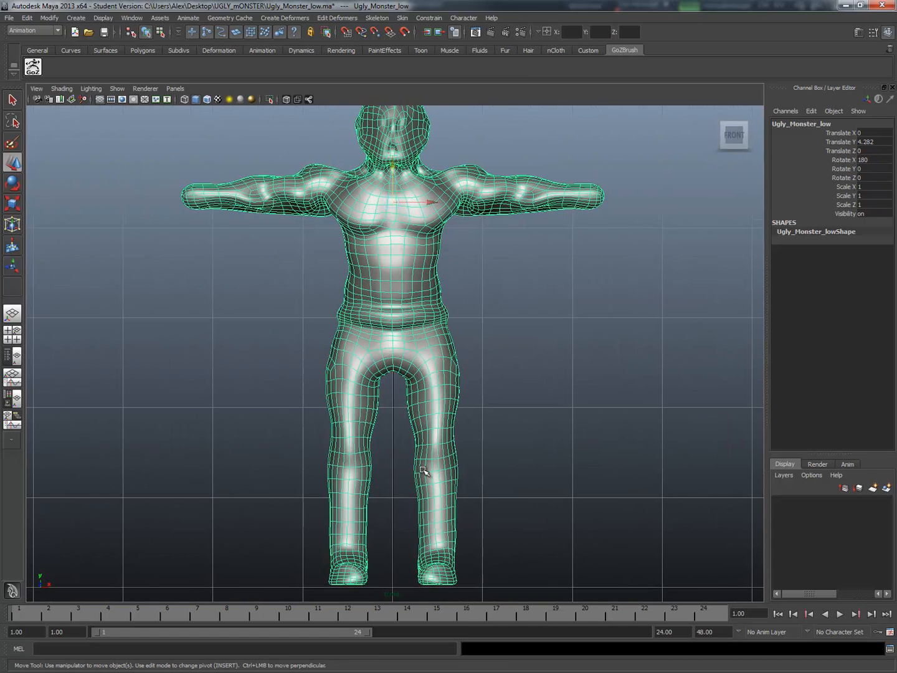
pyautogui.press('4')
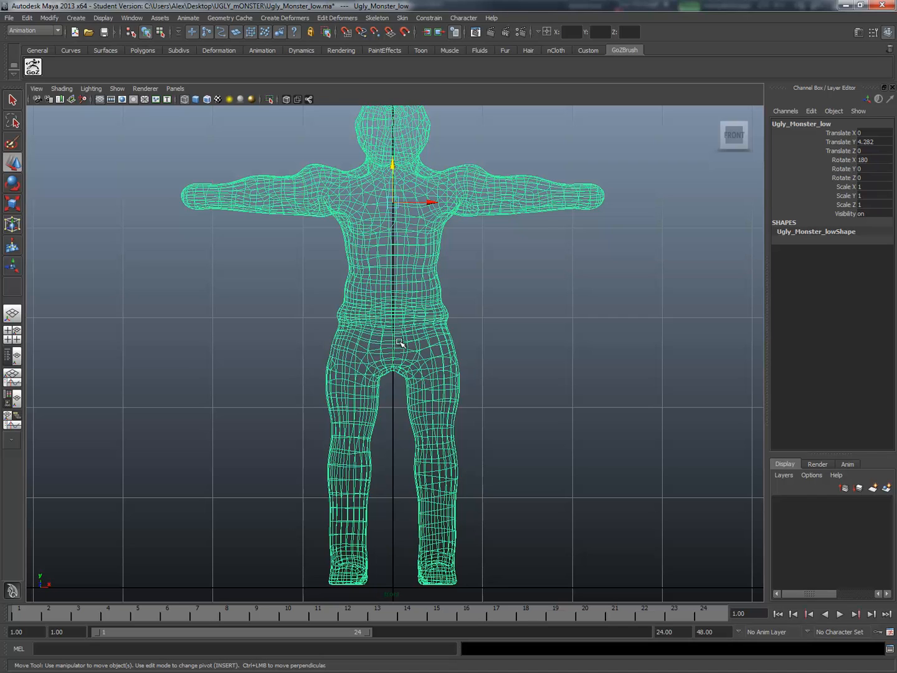
pyautogui.press('5')
# - Return to the perspective view and snap the monster's pivot point to the grid origin between its feet
pyautogui.press('space')
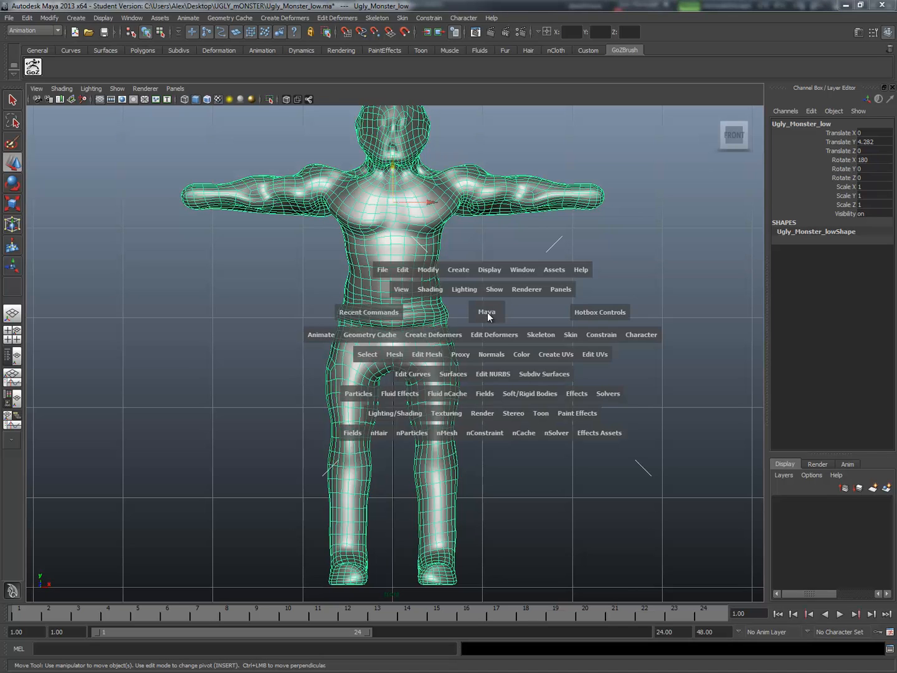
pyautogui.press('space')
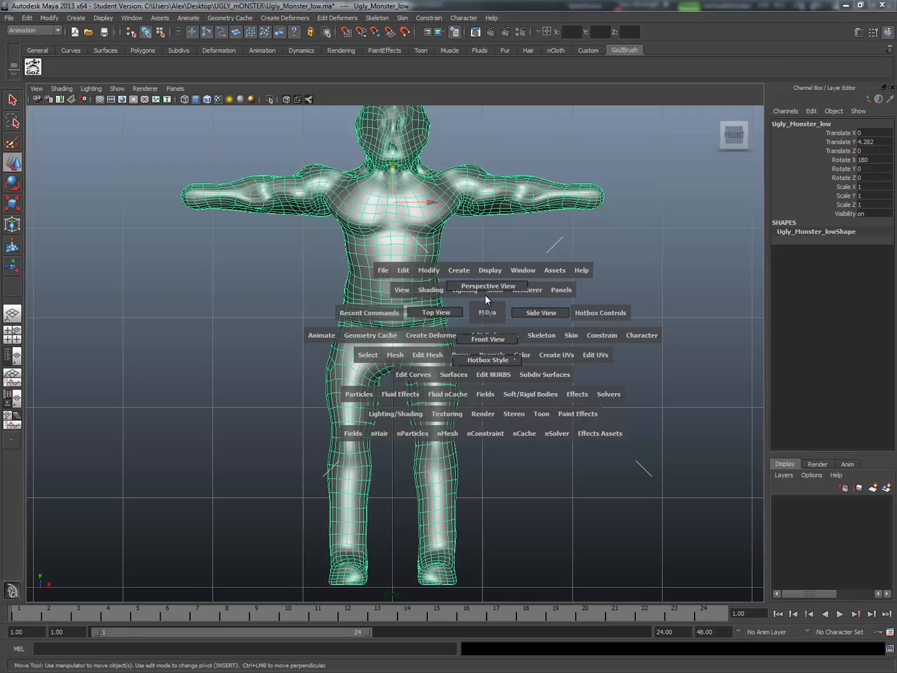
pyautogui.moveTo(484, 306)
pyautogui.mouseDown()
pyautogui.moveTo(453, 316)
pyautogui.moveTo(439, 339)
pyautogui.moveTo(496, 318)
pyautogui.mouseUp()
pyautogui.press('Insert')
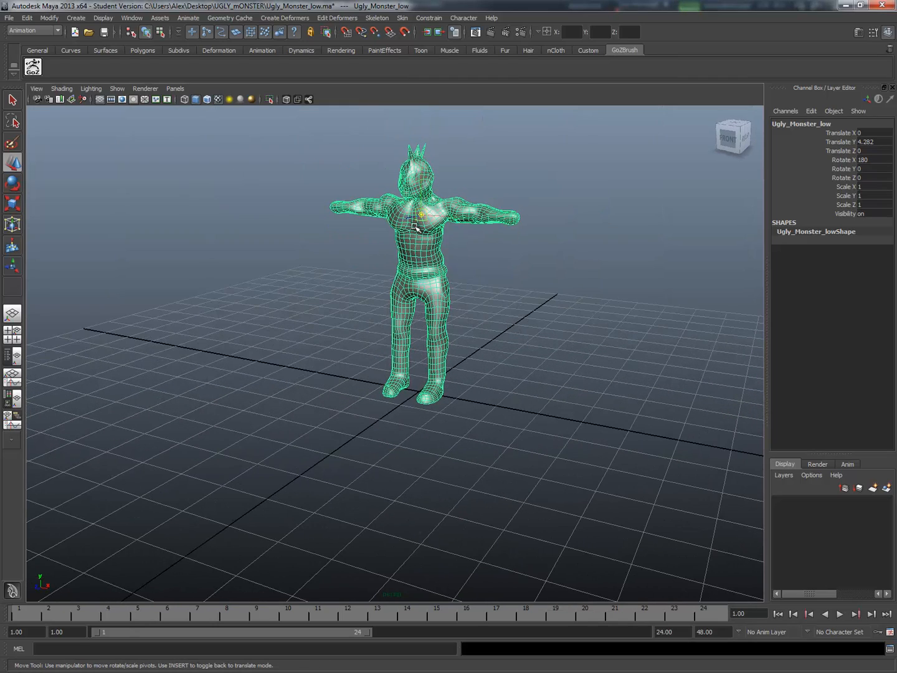
pyautogui.moveTo(422, 210); pyautogui.dragTo(418, 394)
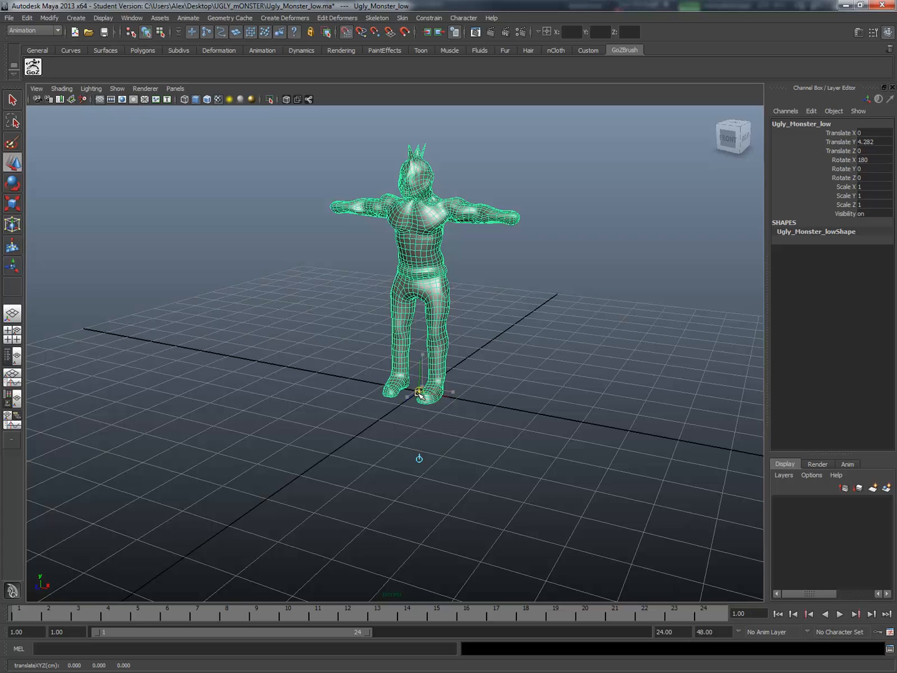
# - Snap the monster's pivot point to the grid origin between its feet again and leave pivot editing
pyautogui.press('Insert')
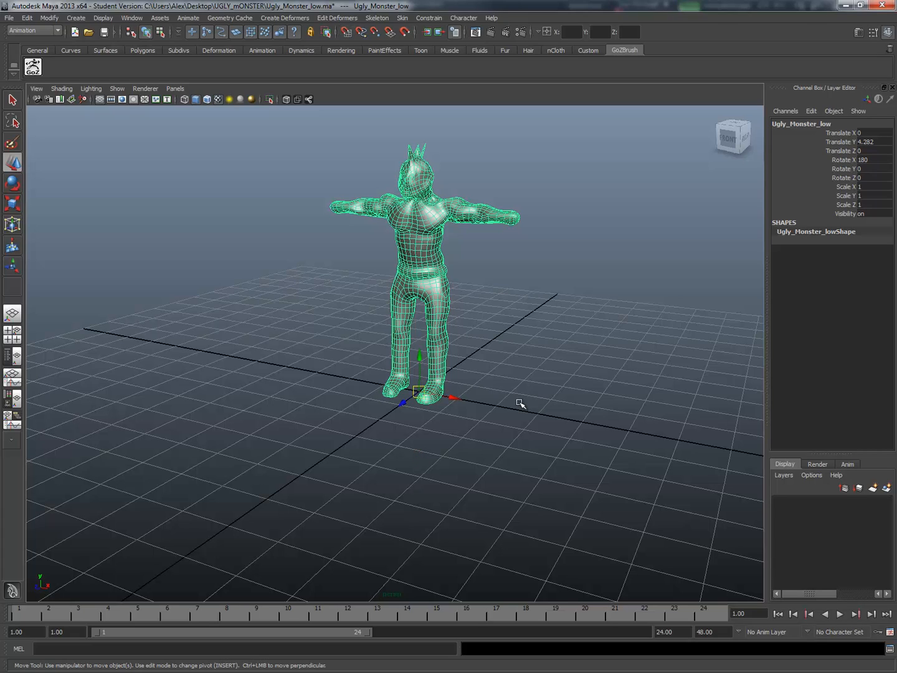
pyautogui.press('Insert')
pyautogui.moveTo(419, 393); pyautogui.dragTo(421, 361)
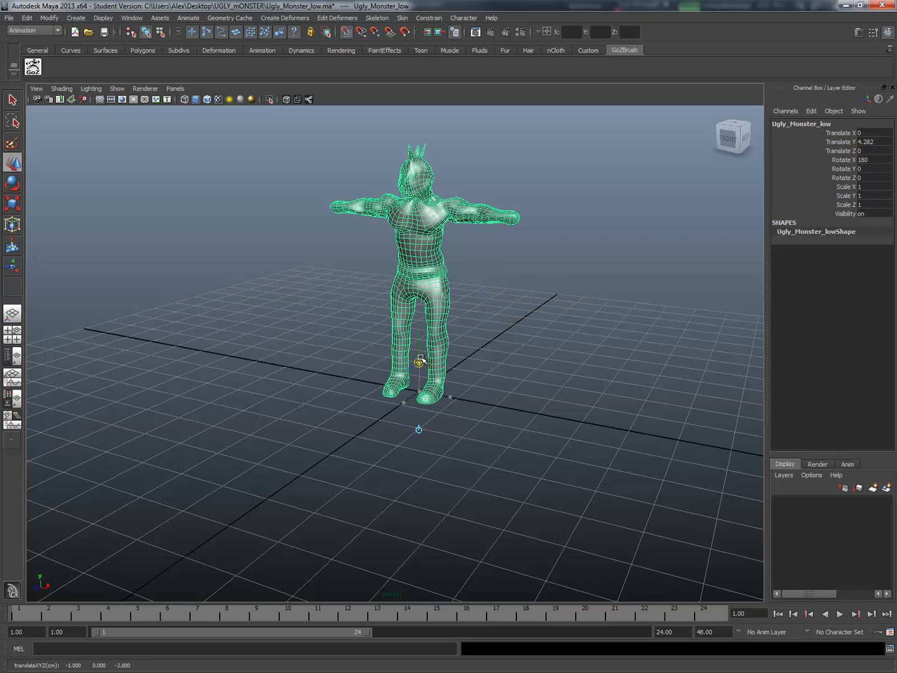
pyautogui.press('x')
pyautogui.moveTo(521, 373)
pyautogui.keyDown('alt'); pyautogui.mouseDown()
pyautogui.moveTo(467, 392)
pyautogui.moveTo(393, 398)
pyautogui.moveTo(376, 384)
pyautogui.moveTo(518, 378)
pyautogui.moveTo(533, 363)
pyautogui.mouseUp(); pyautogui.keyUp('alt')
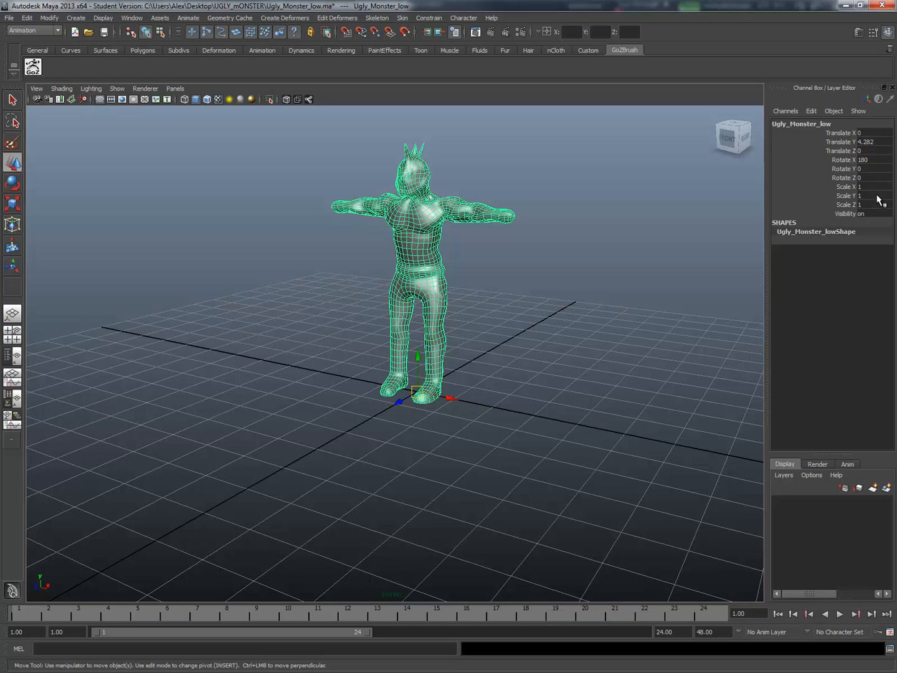
# - Freeze the monster's transformations so all its translate and rotate values are 0
pyautogui.click(50, 18)
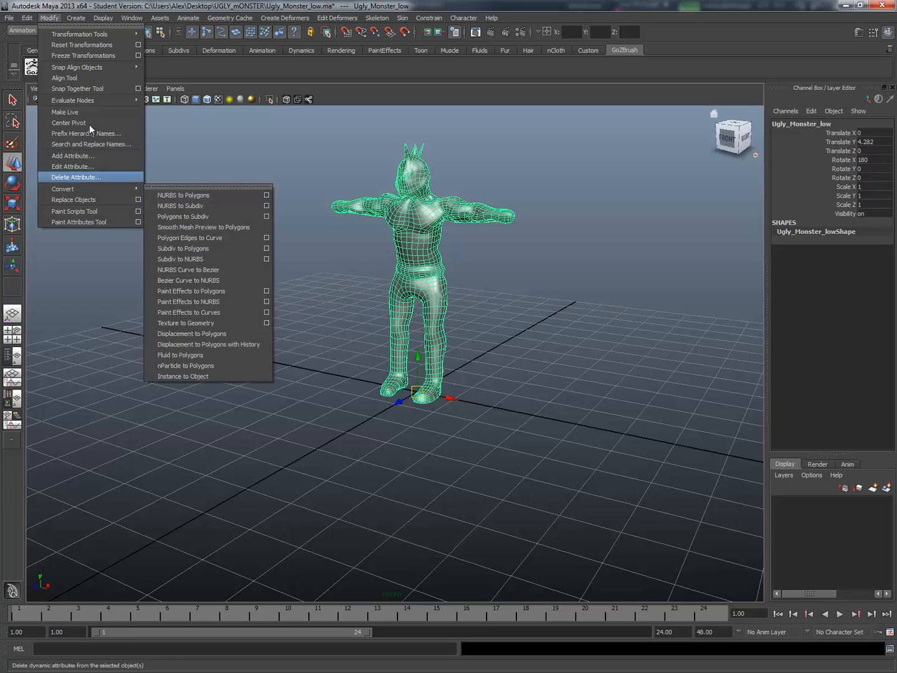
pyautogui.click(94, 55)
pyautogui.keyDown('alt'); pyautogui.moveTo(292, 315); pyautogui.dragTo(385, 368); pyautogui.keyUp('alt')
pyautogui.keyDown('alt'); pyautogui.moveTo(384, 368); pyautogui.dragTo(487, 315, button='right'); pyautogui.keyUp('alt')
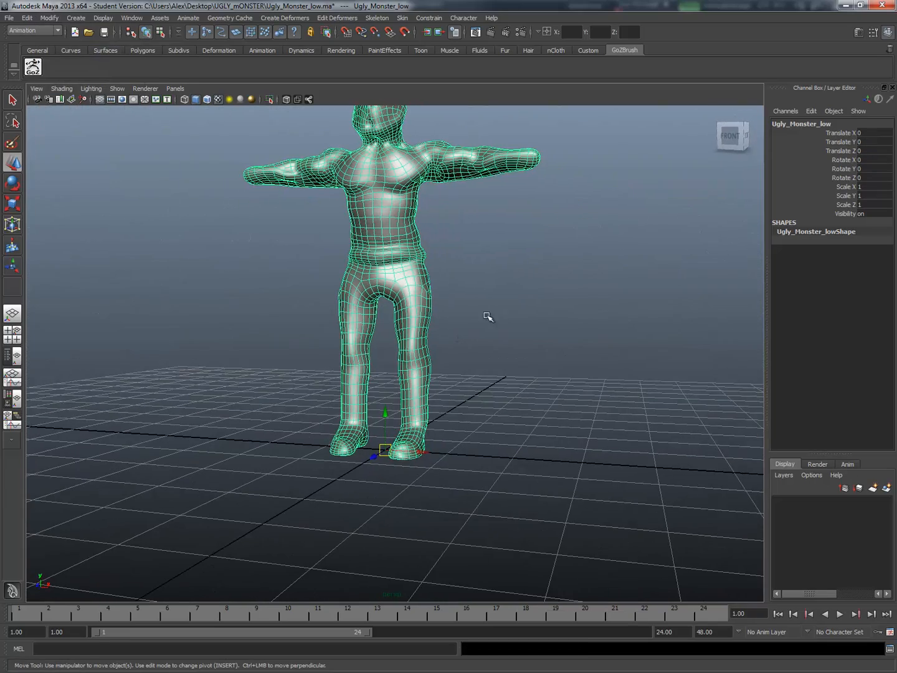
pyautogui.scroll(-3, 449, 347)
# - Assign a new Lambert material to the monster mesh
pyautogui.click(432, 346)
pyautogui.click(375, 246)
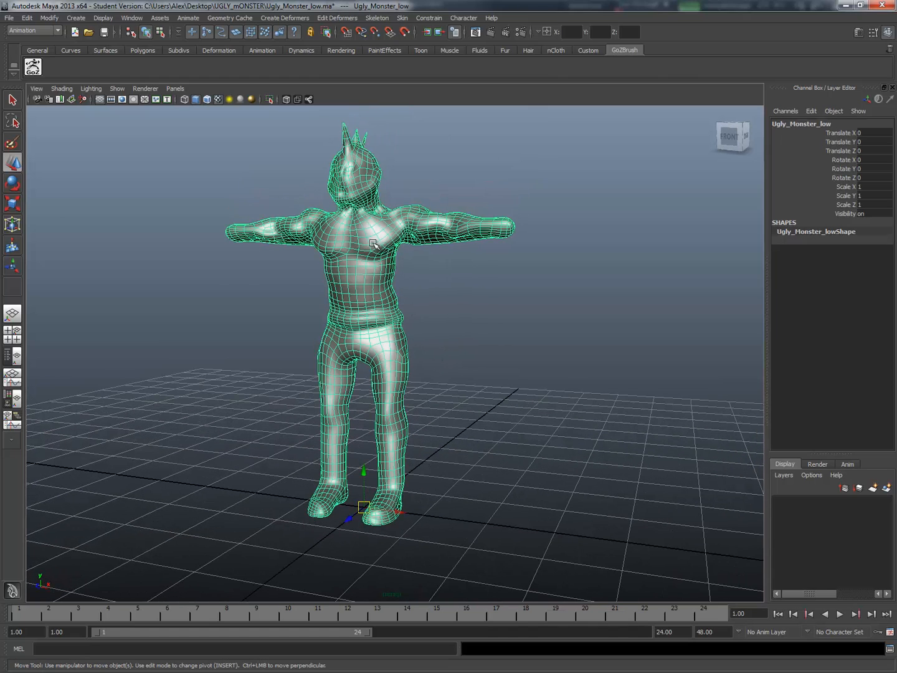
pyautogui.moveTo(344, 237); pyautogui.dragTo(339, 397, button='right')
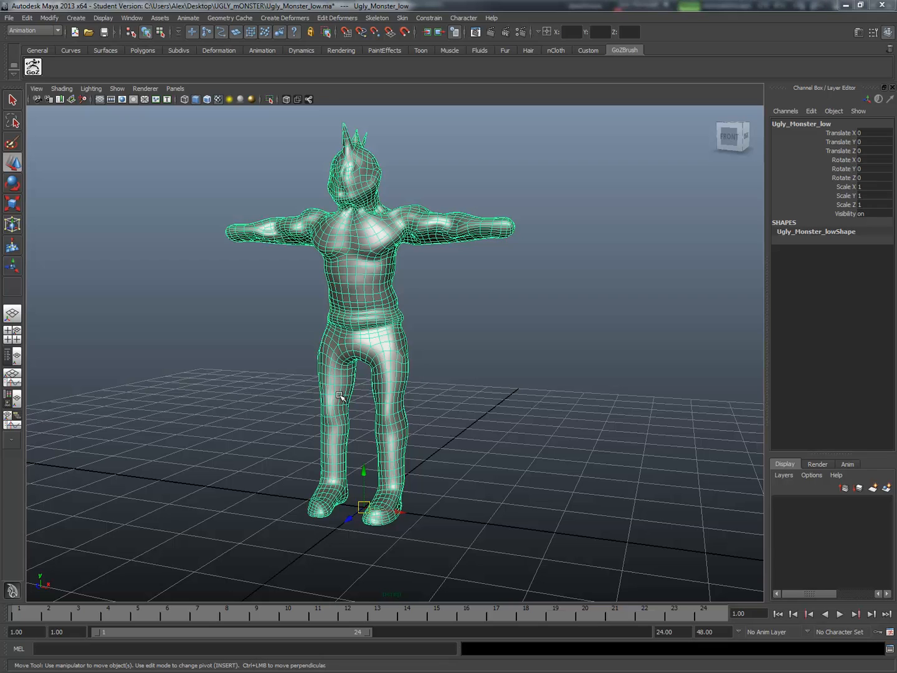
pyautogui.moveTo(404, 157); pyautogui.dragTo(607, 140)
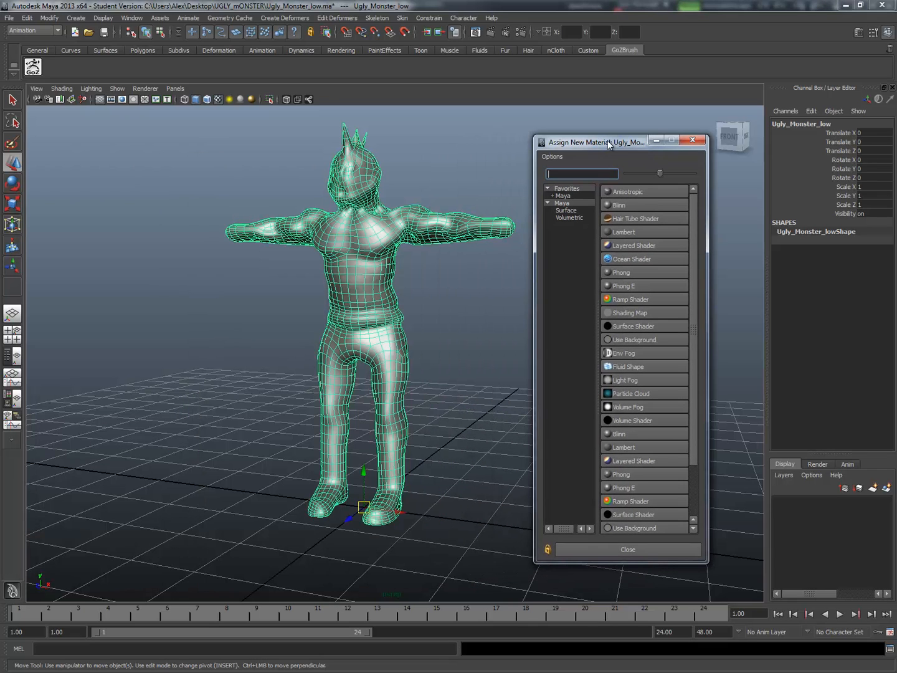
pyautogui.click(631, 231)
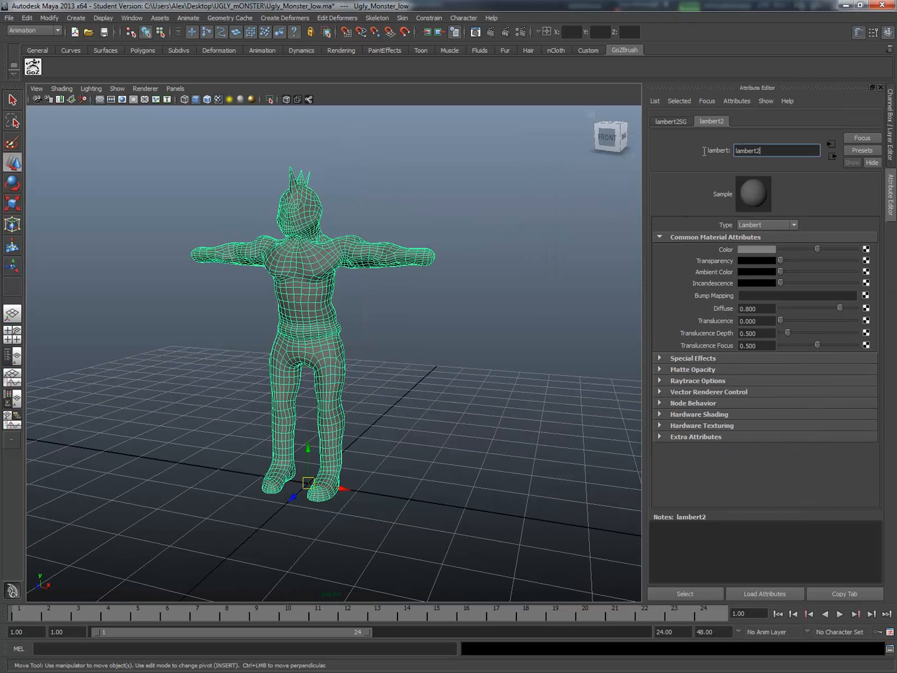
# - Rename the monster's new material as UglyMonsterTexture
pyautogui.hotkey('ctrl', 'a')
pyautogui.press('BackSpace')
pyautogui.write('UglyMOnster')
pyautogui.press('Return')
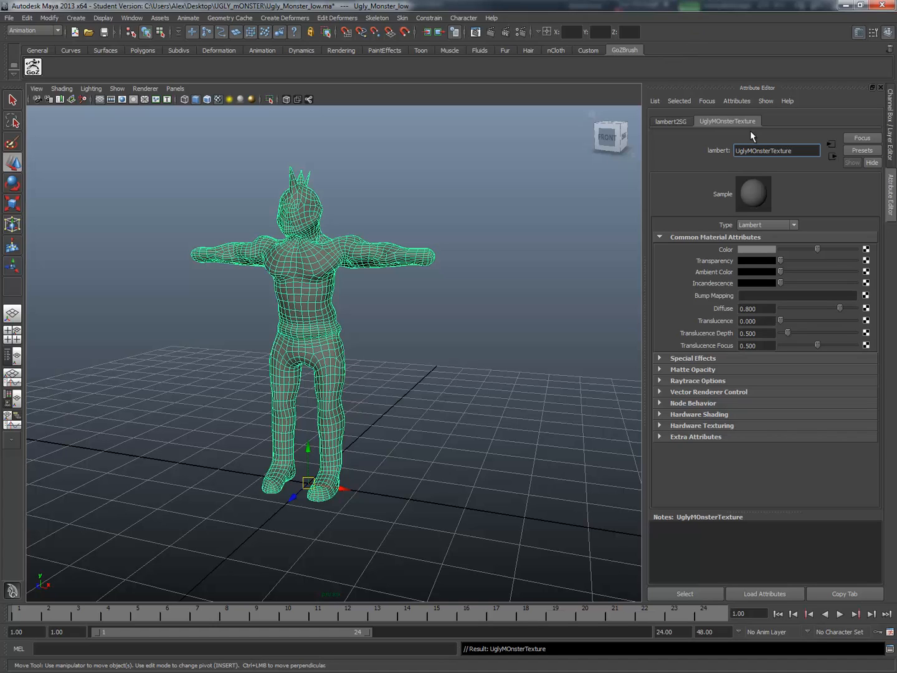
pyautogui.press('BackSpace')
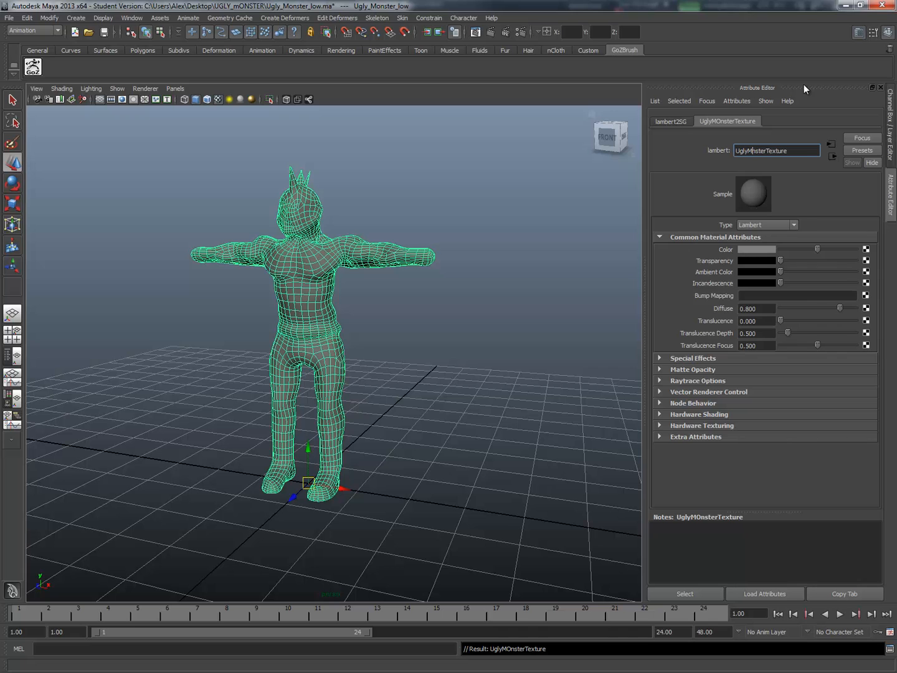
pyautogui.write('o')
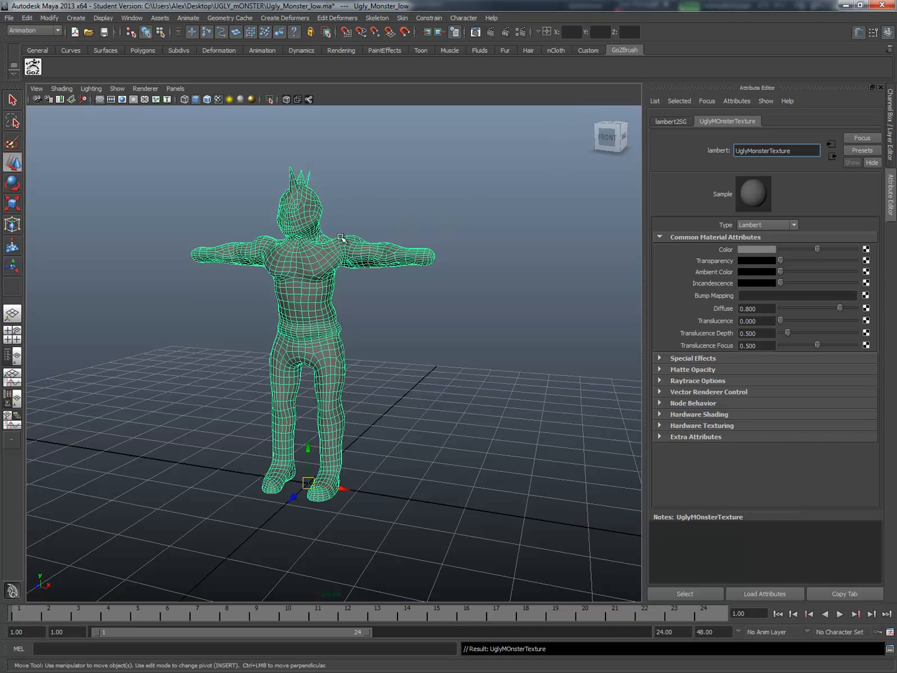
# - Connect a File texture node to the Color of the UglyMonsterTexture material
pyautogui.moveTo(326, 231)
pyautogui.keyDown('alt'); pyautogui.mouseDown()
pyautogui.moveTo(356, 235)
pyautogui.moveTo(318, 240)
pyautogui.mouseUp(); pyautogui.keyUp('alt')
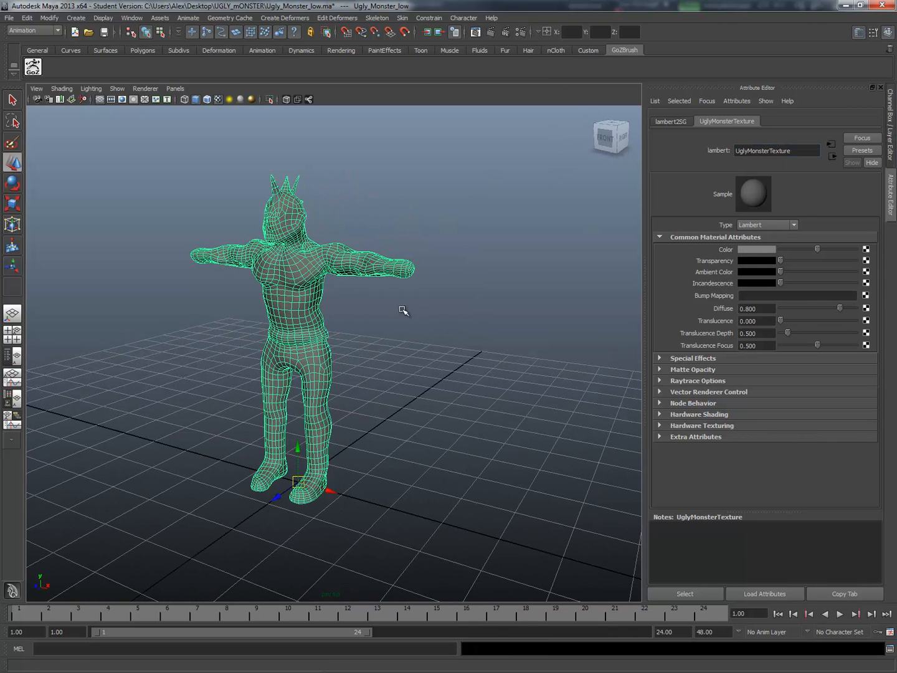
pyautogui.keyDown('alt'); pyautogui.moveTo(403, 310); pyautogui.dragTo(389, 321); pyautogui.keyUp('alt')
pyautogui.keyDown('alt'); pyautogui.moveTo(360, 272); pyautogui.dragTo(388, 269, button='middle'); pyautogui.keyUp('alt')
pyautogui.scroll(3, 389, 269)
pyautogui.keyDown('alt'); pyautogui.moveTo(388, 269); pyautogui.dragTo(411, 260); pyautogui.keyUp('alt')
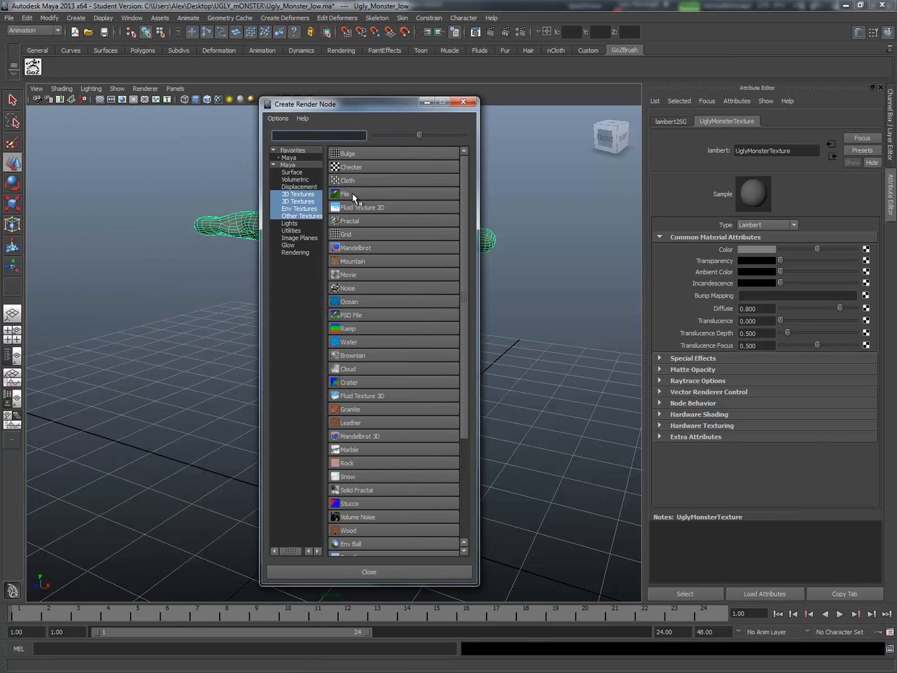
pyautogui.click(352, 195)
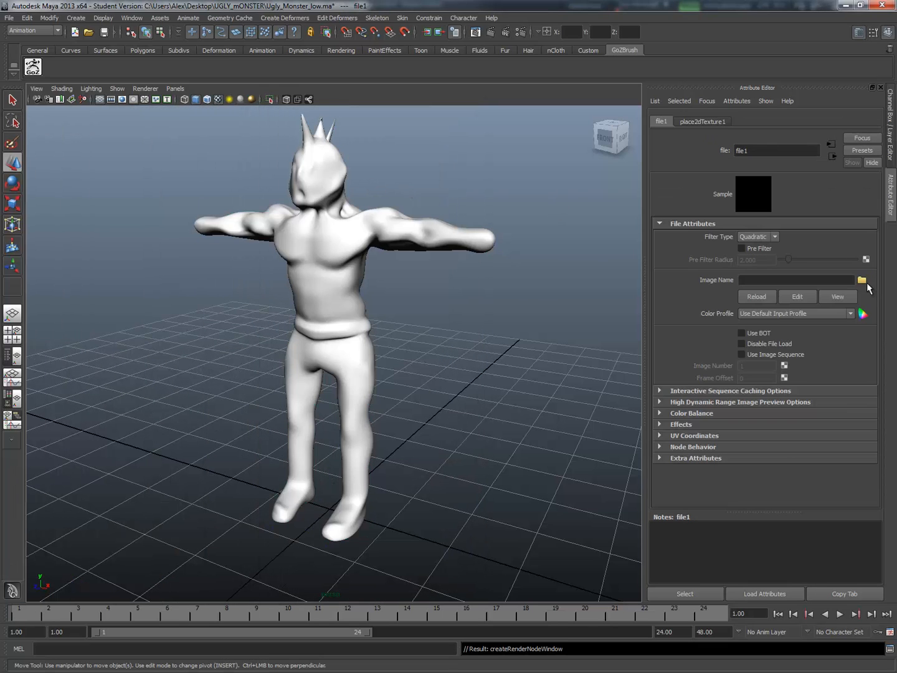
# - Load Ugly_Monster_vcols.tga from the textures folder of UGLY_mONSTER into the file node and display the monster textured
pyautogui.click(861, 279)
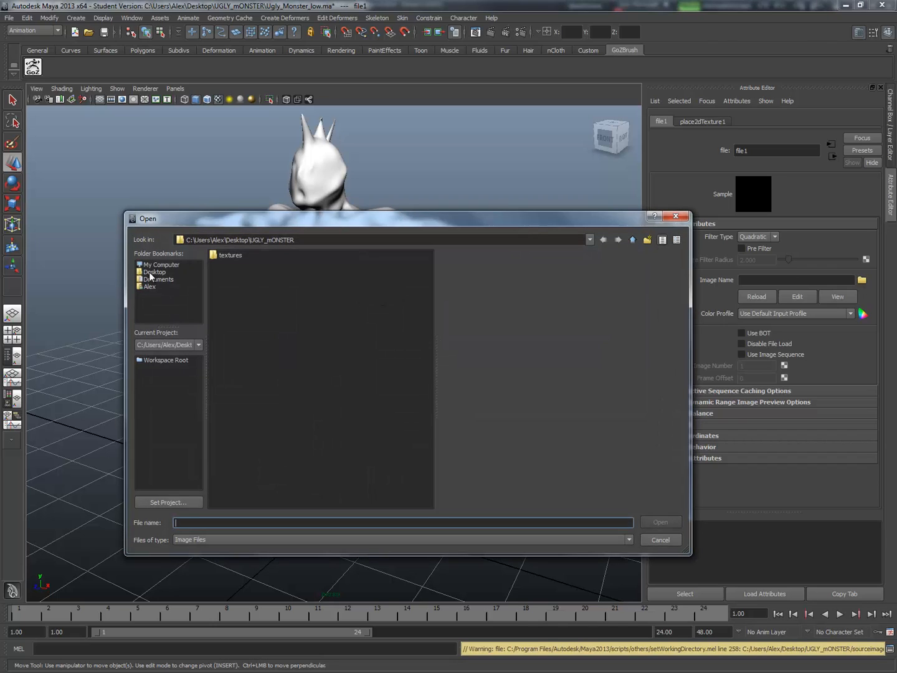
pyautogui.click(152, 273)
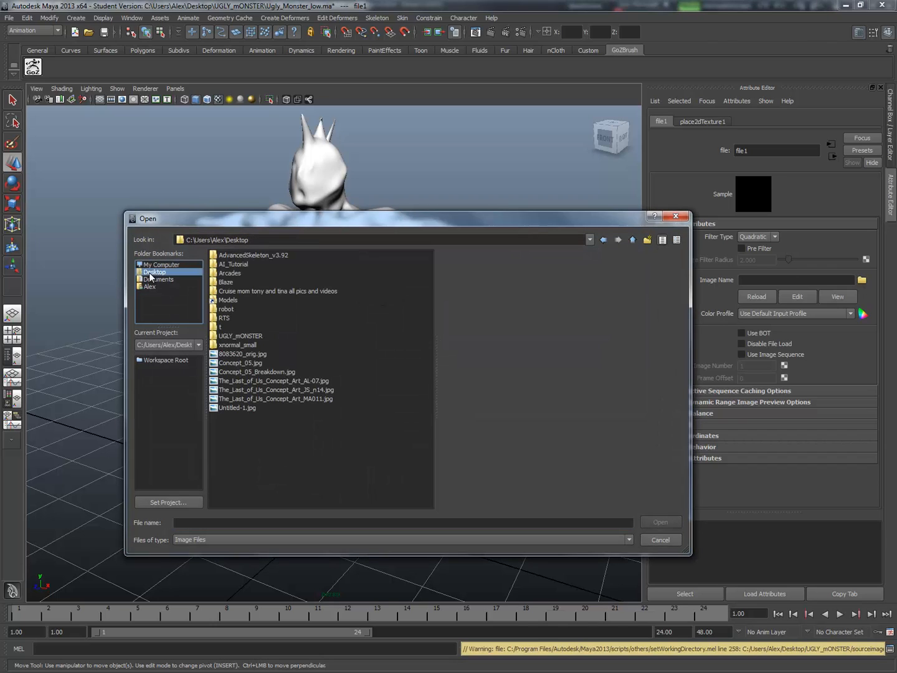
pyautogui.doubleClick(240, 340)
pyautogui.doubleClick(227, 255)
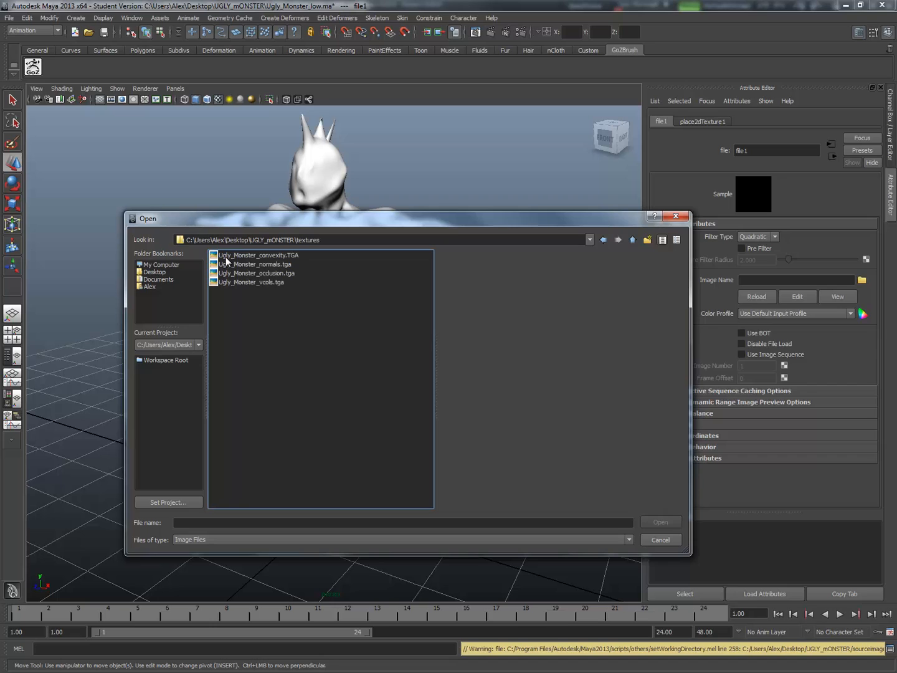
pyautogui.click(257, 282)
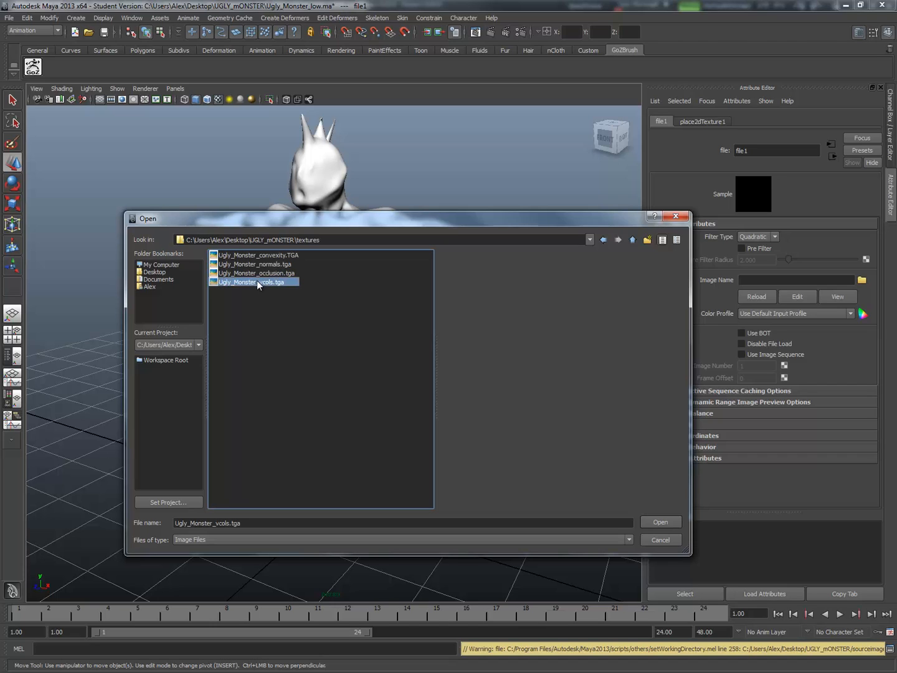
pyautogui.click(656, 520)
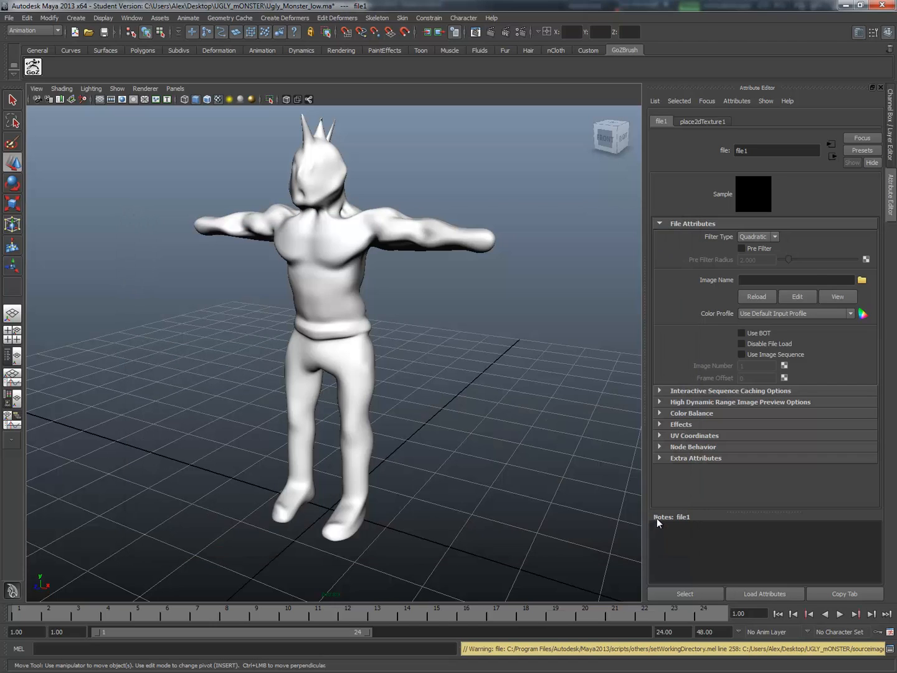
pyautogui.keyDown('alt'); pyautogui.moveTo(371, 315); pyautogui.dragTo(356, 257); pyautogui.keyUp('alt')
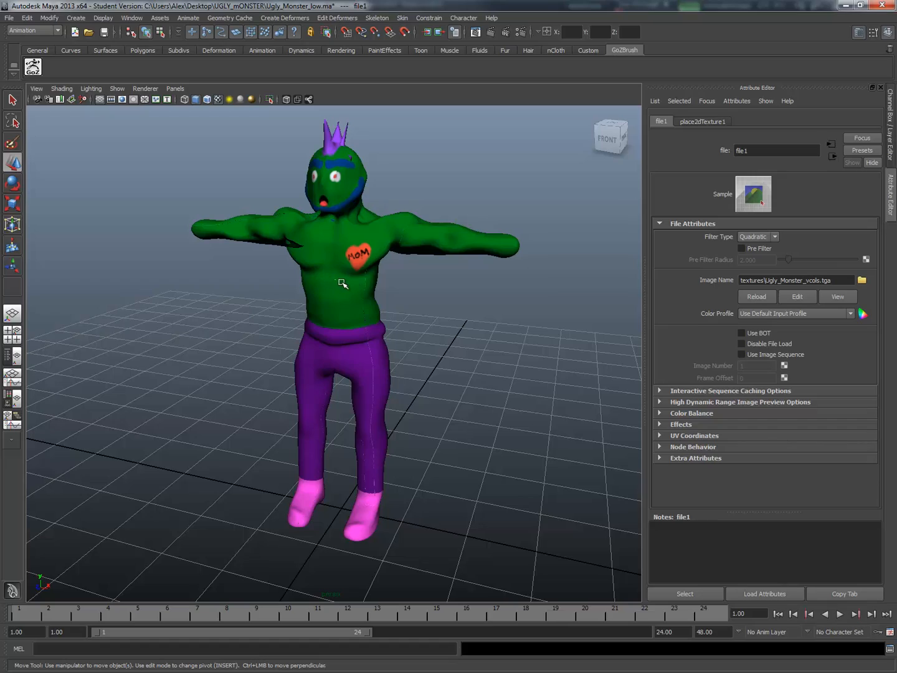
# - Examine the vertex color texture on the monster from several angles, with the mesh both selected and deselected
pyautogui.click(340, 286)
pyautogui.keyDown('alt'); pyautogui.moveTo(340, 286); pyautogui.dragTo(243, 300); pyautogui.keyUp('alt')
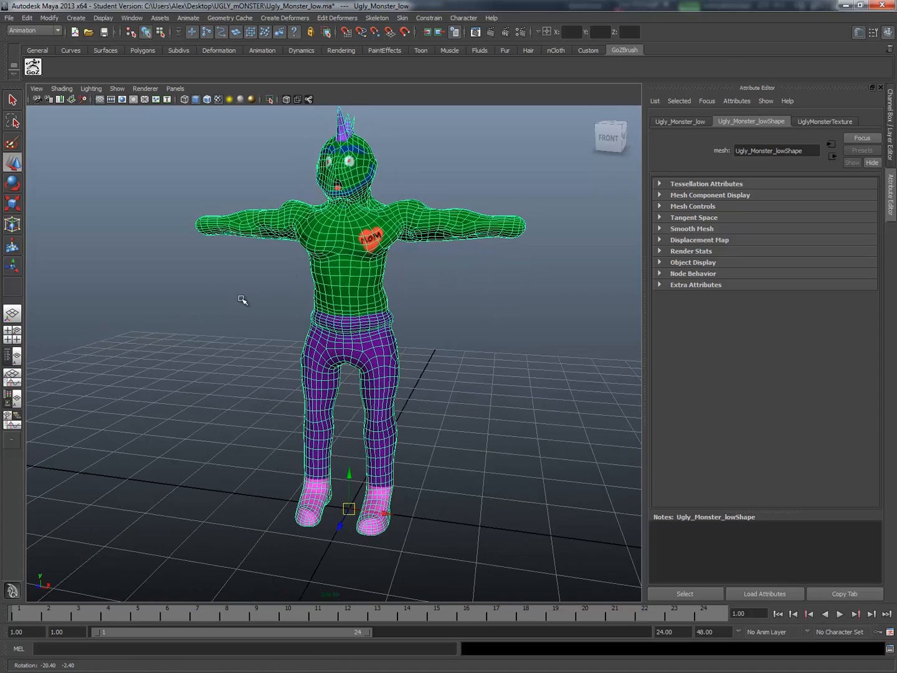
pyautogui.click(246, 300)
pyautogui.scroll(3, 246, 300)
pyautogui.keyDown('alt'); pyautogui.moveTo(350, 284); pyautogui.dragTo(331, 285); pyautogui.keyUp('alt')
pyautogui.click(331, 286)
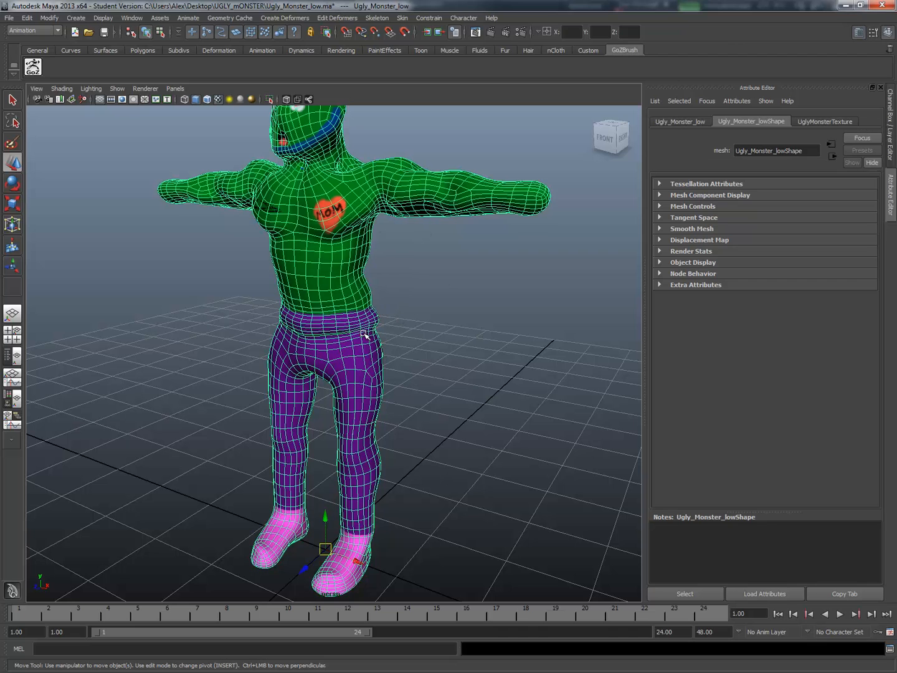
pyautogui.hotkey('ctrl', 'a')
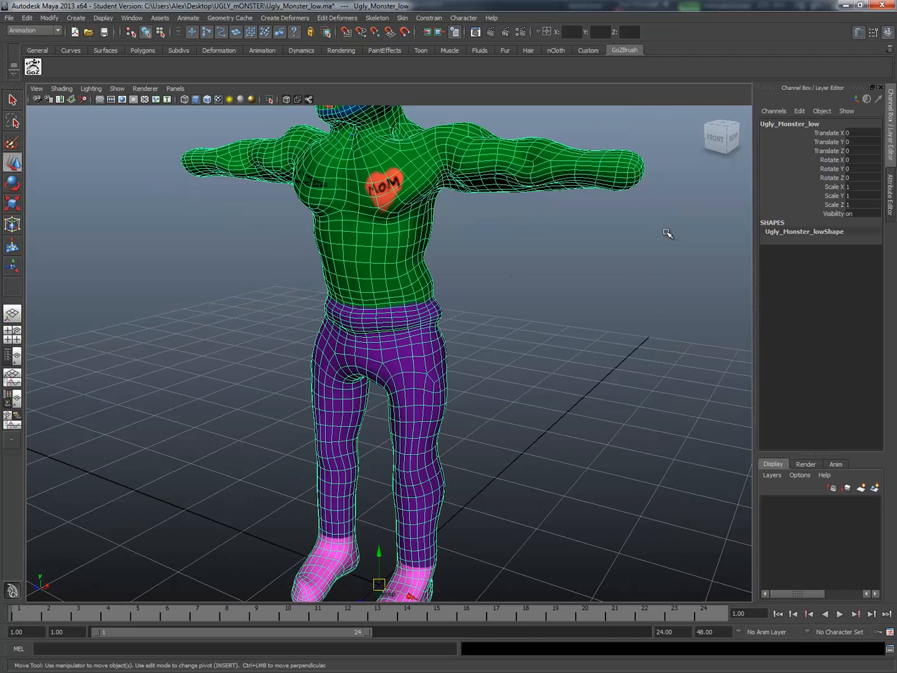
pyautogui.hotkey('ctrl', 'a')
pyautogui.press('f')
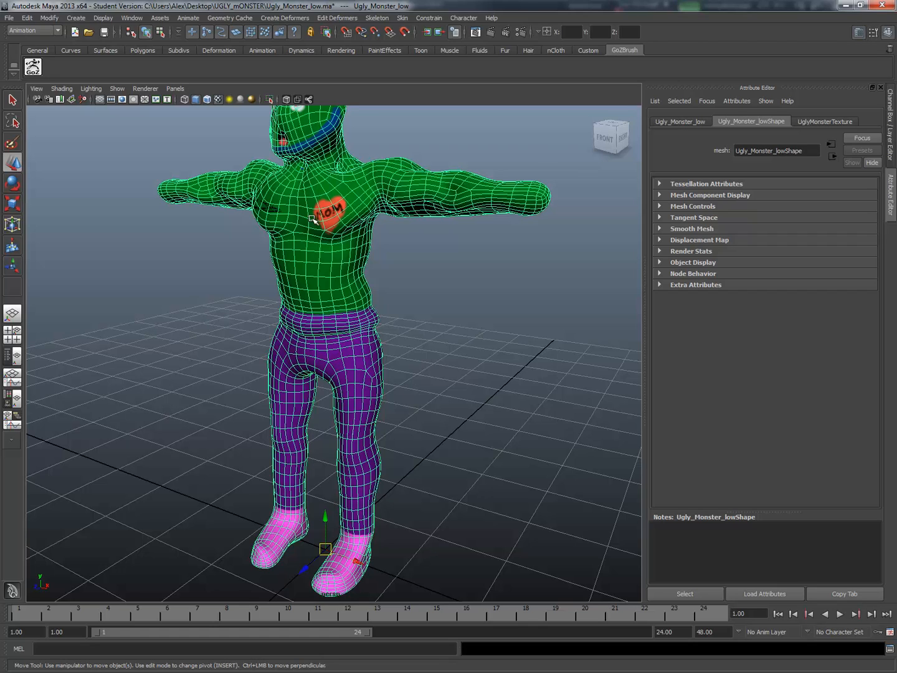
pyautogui.keyDown('alt'); pyautogui.moveTo(313, 219); pyautogui.dragTo(314, 219); pyautogui.keyUp('alt')
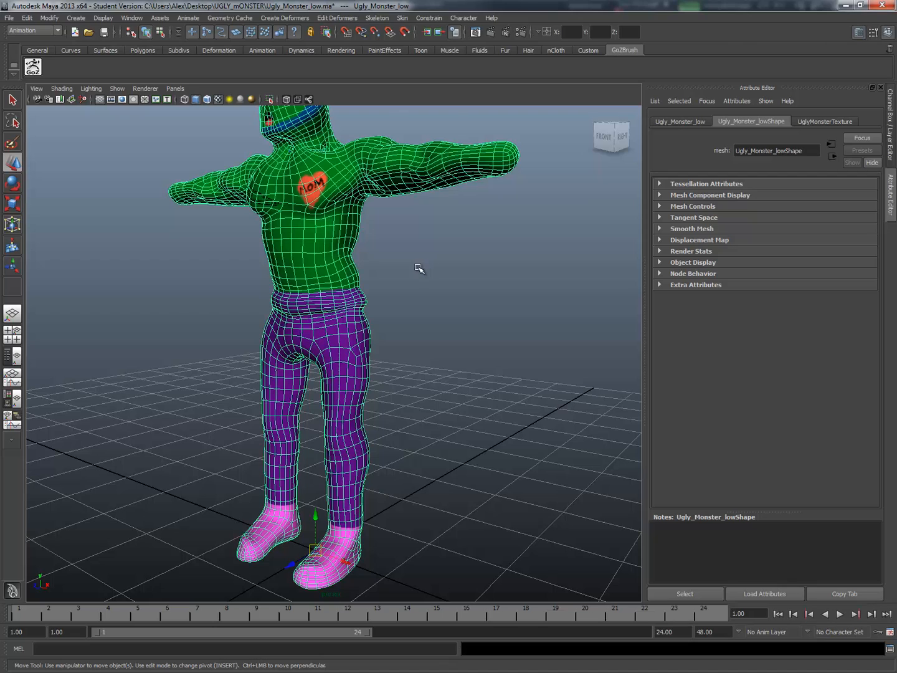
pyautogui.keyDown('alt'); pyautogui.moveTo(408, 266); pyautogui.dragTo(355, 257); pyautogui.keyUp('alt')
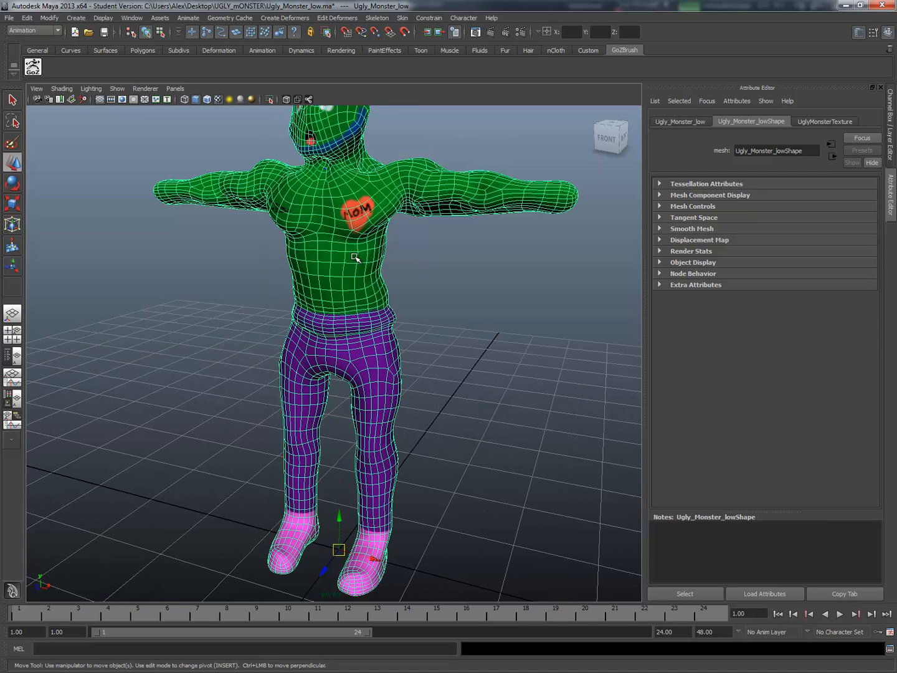
pyautogui.keyDown('alt'); pyautogui.moveTo(355, 258); pyautogui.dragTo(355, 257, button='right'); pyautogui.keyUp('alt')
pyautogui.keyDown('alt'); pyautogui.moveTo(342, 235); pyautogui.dragTo(342, 236); pyautogui.keyUp('alt')
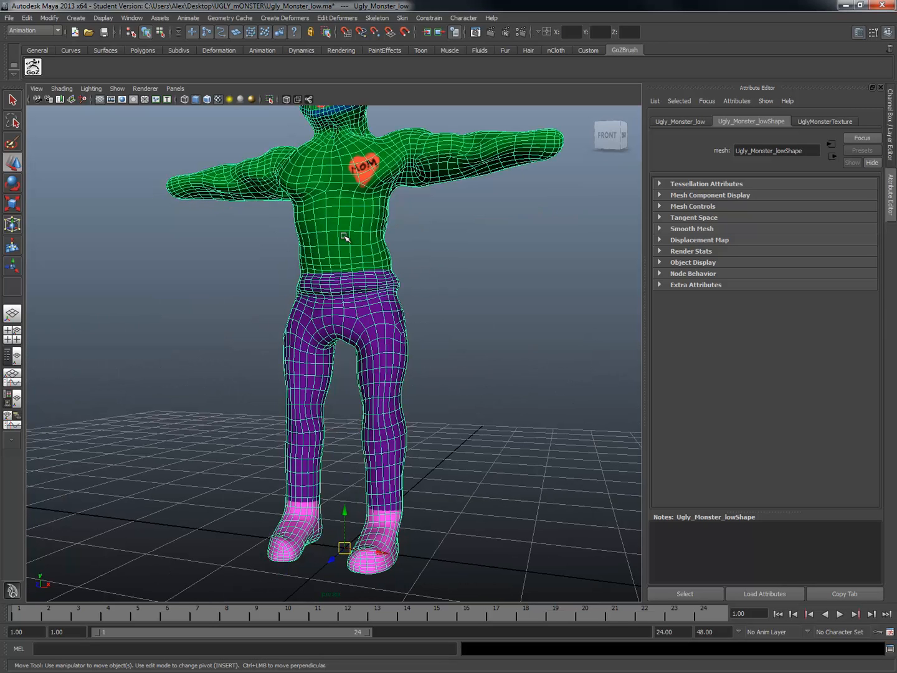
# - Break the texture's connection to the Transparency of the UglyMonsterTexture material
pyautogui.moveTo(344, 236); pyautogui.dragTo(346, 382, button='right')
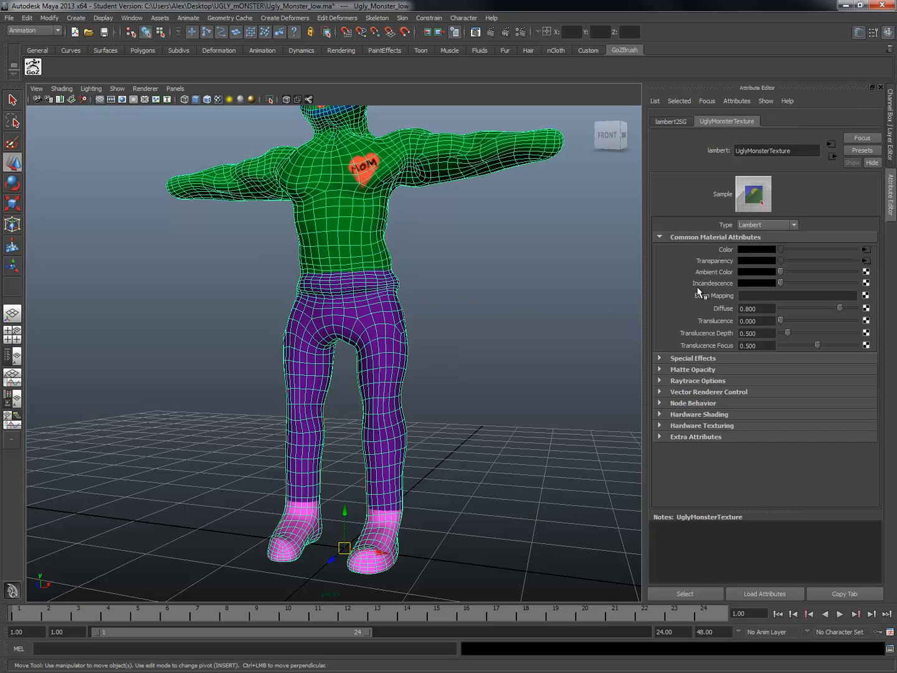
pyautogui.rightClick(719, 261)
pyautogui.click(776, 284)
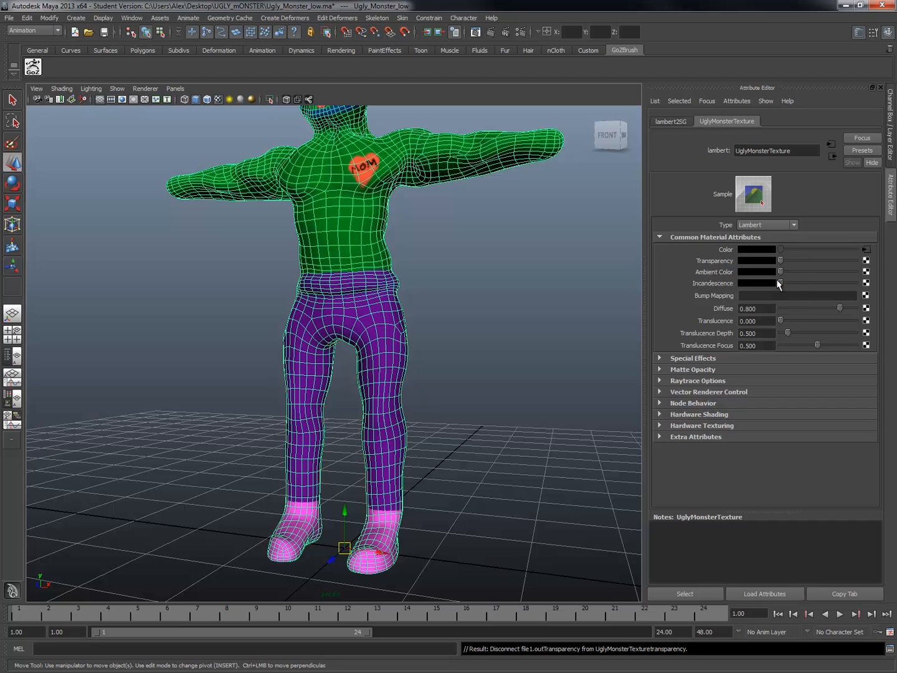
# - Inspect the UV seams on the monster's torso and legs up close and in a test render of the current view
pyautogui.click(476, 276)
pyautogui.keyDown('alt'); pyautogui.moveTo(476, 276); pyautogui.dragTo(370, 272); pyautogui.keyUp('alt')
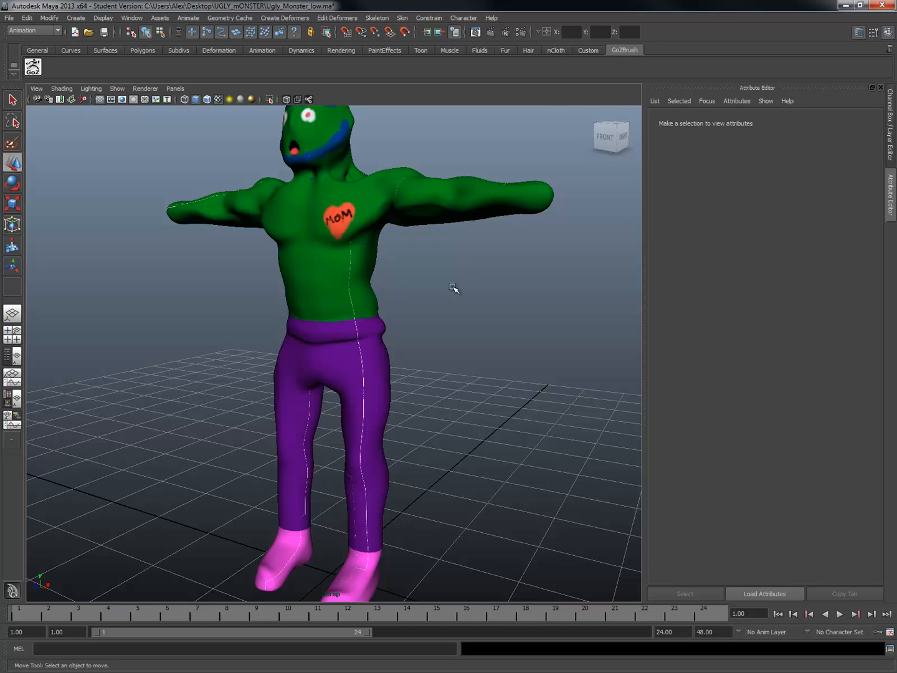
pyautogui.keyDown('alt'); pyautogui.moveTo(411, 222); pyautogui.dragTo(405, 259); pyautogui.keyUp('alt')
pyautogui.scroll(3, 405, 259)
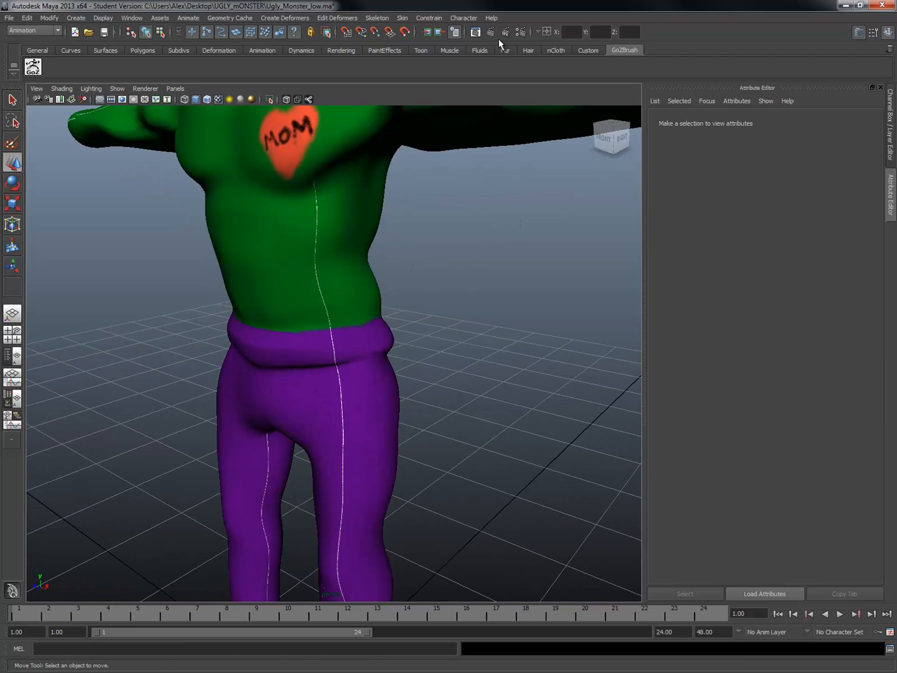
pyautogui.click(493, 31)
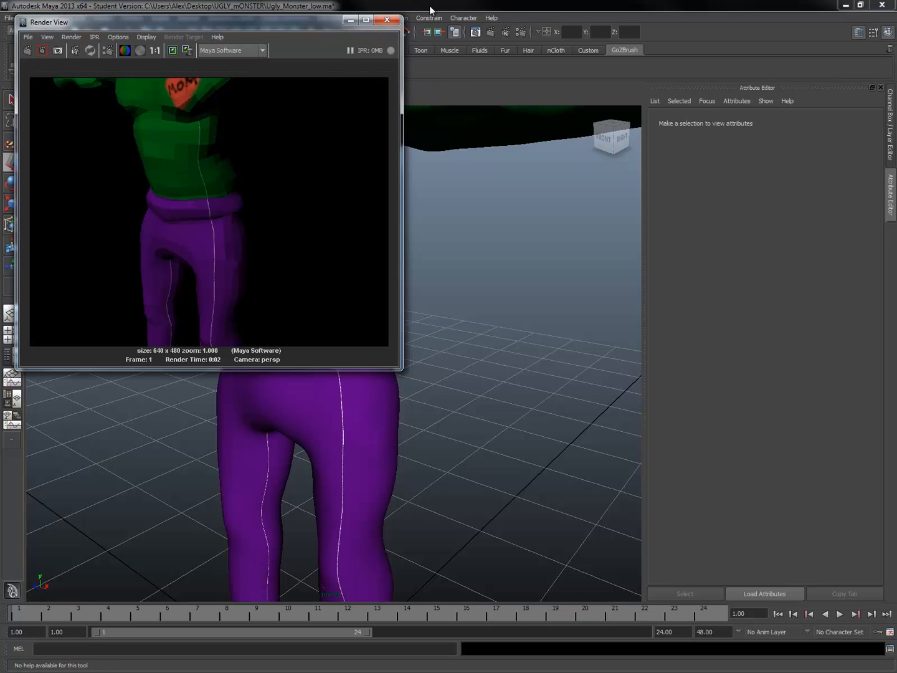
pyautogui.click(386, 20)
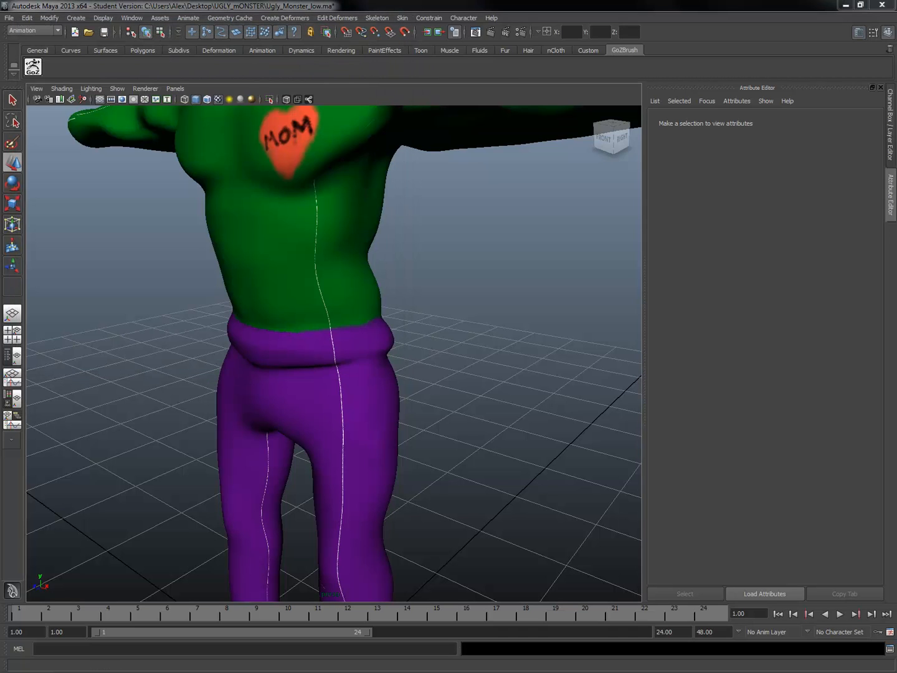
# - Switch to xNormal and review the Edge padding setting in the baking options
pyautogui.hotkey('alt', 'Tab')
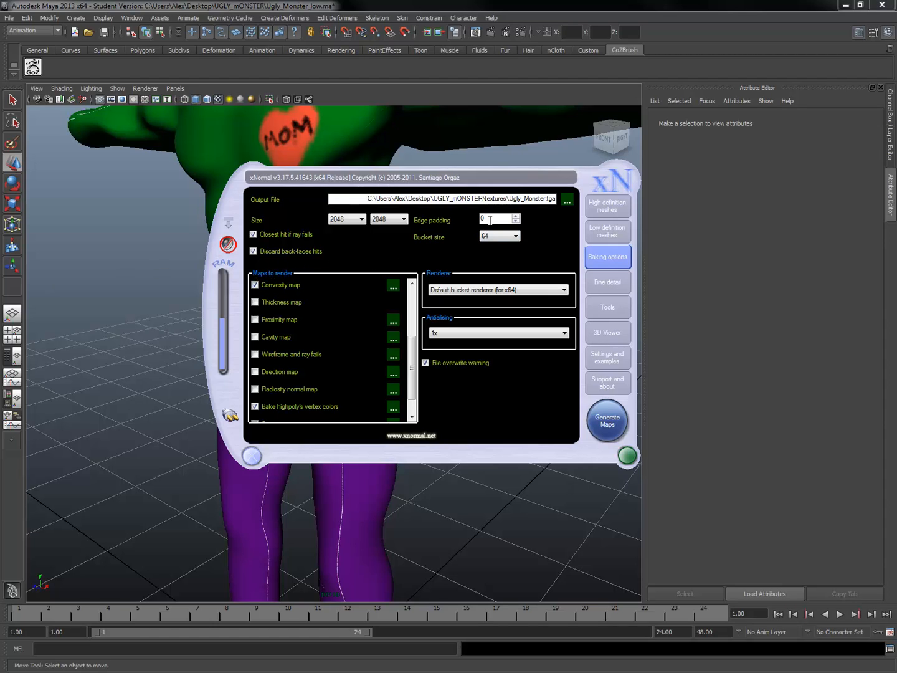
pyautogui.moveTo(500, 173); pyautogui.dragTo(568, 218)
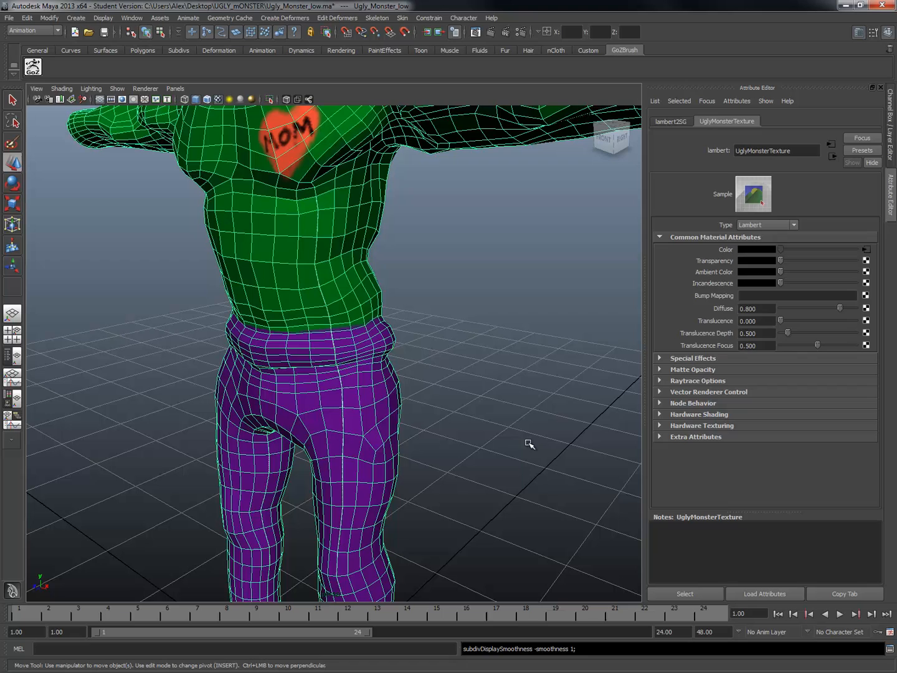
# - Reload Ugly_Monster_vcols.tga in the file node connected to the UglyMonsterTexture material's Color
pyautogui.click(501, 401)
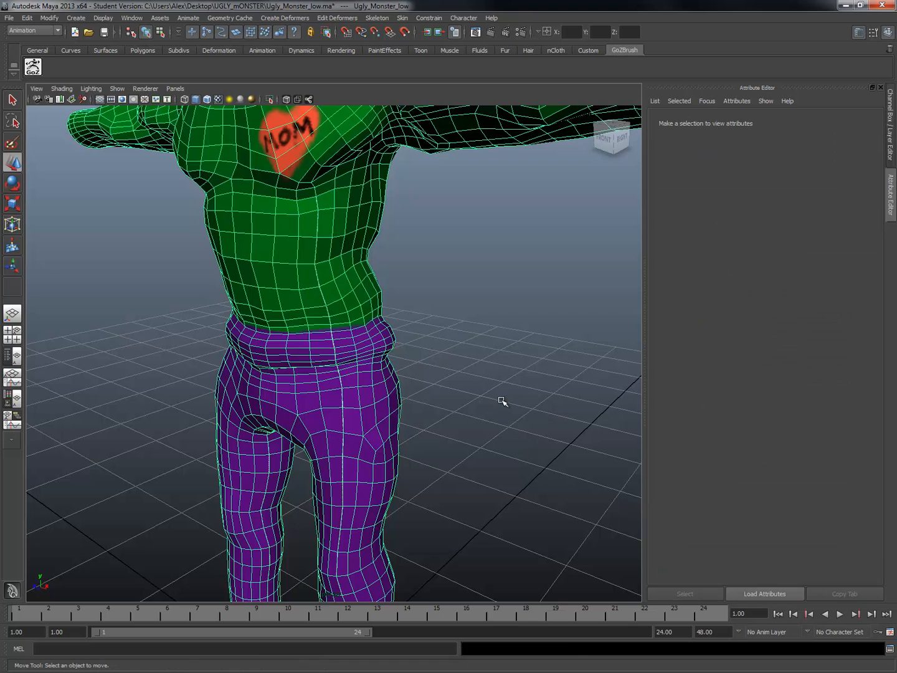
pyautogui.click(281, 284)
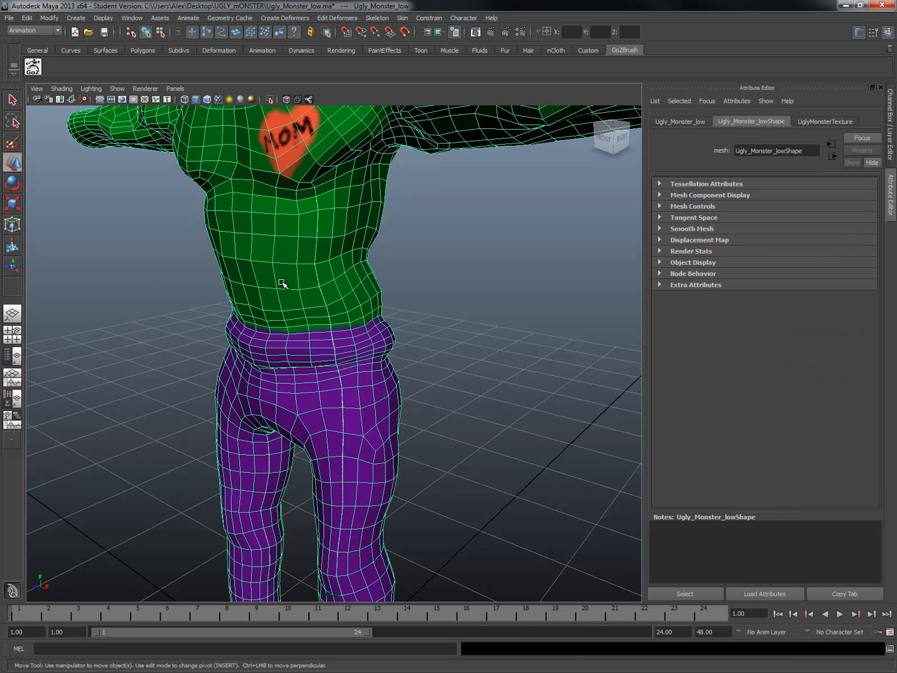
pyautogui.moveTo(282, 284); pyautogui.dragTo(273, 431, button='right')
pyautogui.rightClick(371, 306)
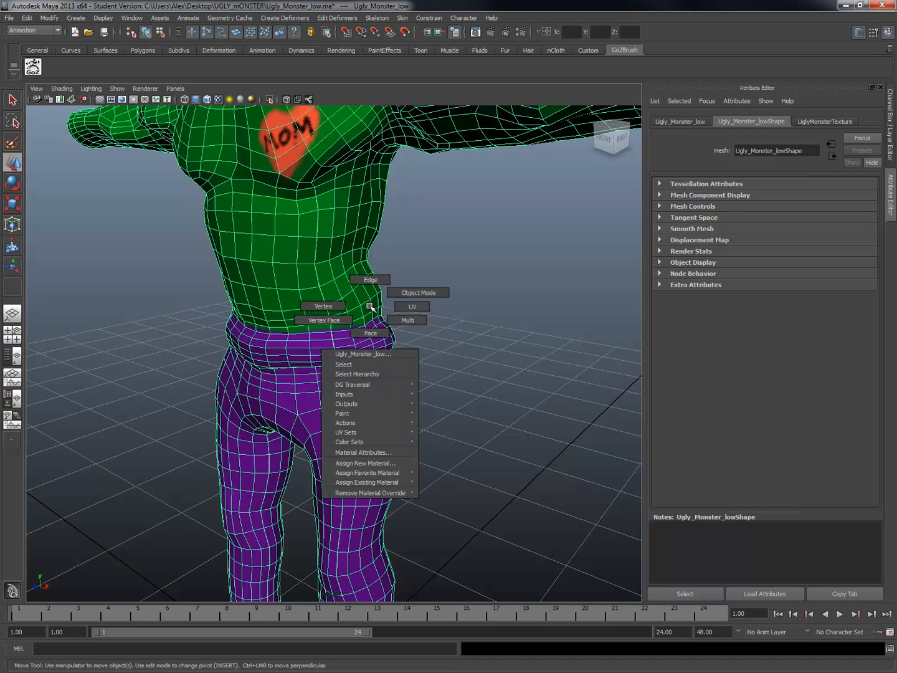
pyautogui.click(376, 452)
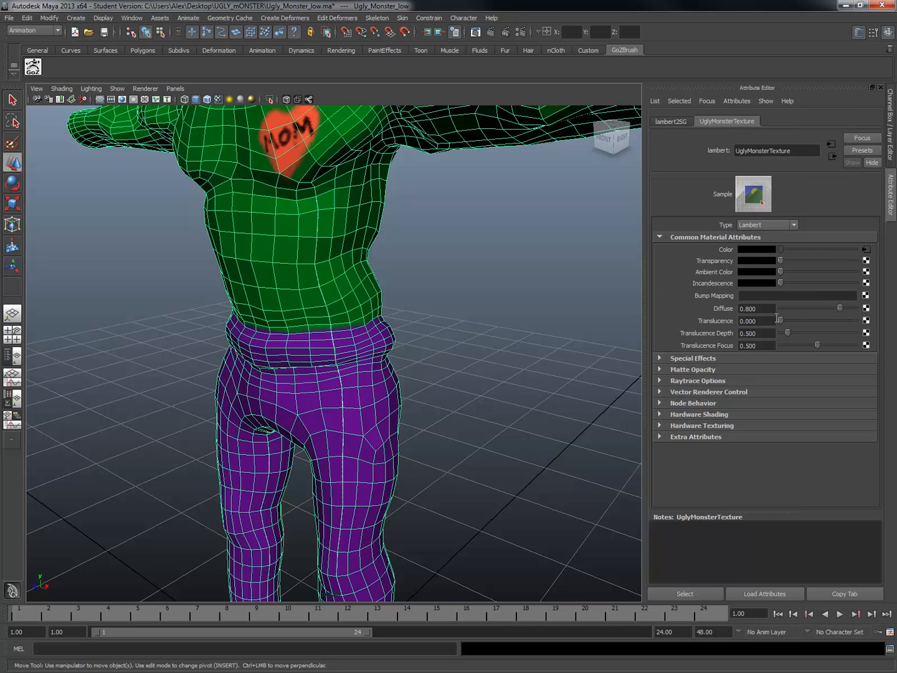
pyautogui.click(865, 249)
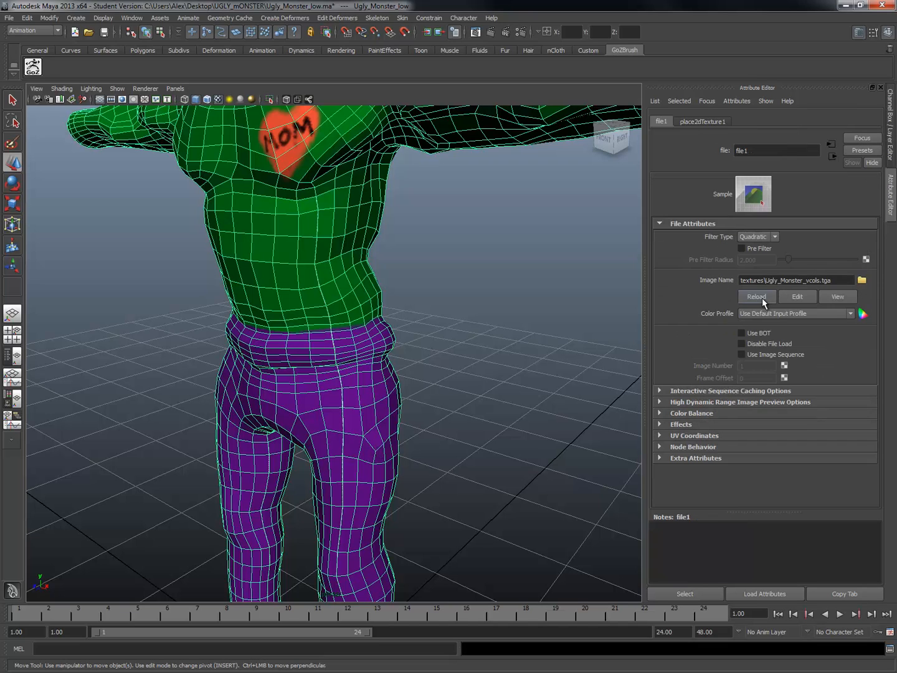
pyautogui.click(565, 326)
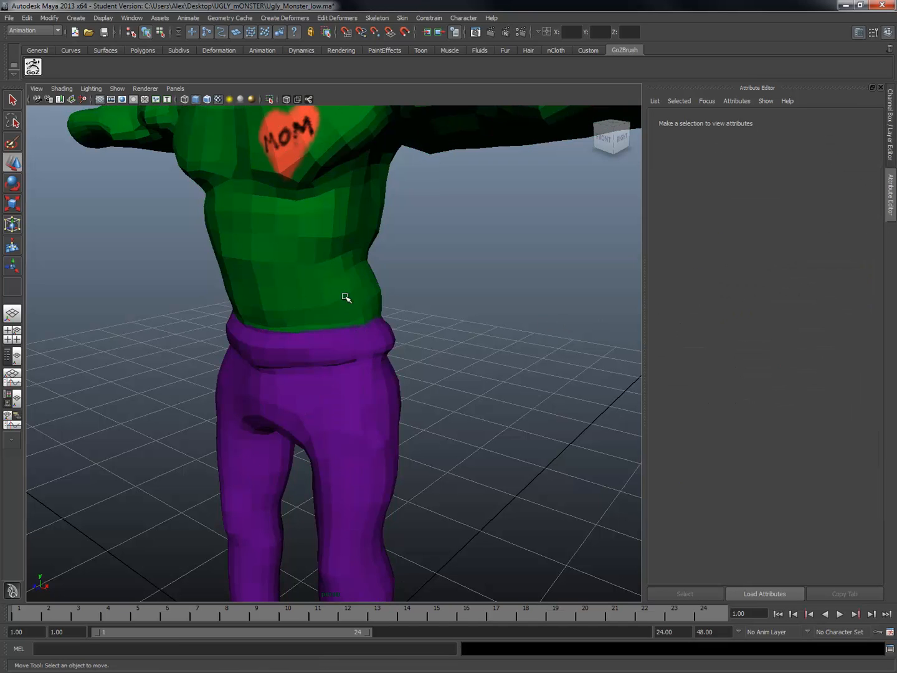
# - Inspect the monster's torso and legs for seams in the viewport and in a test render of the current view
pyautogui.keyDown('alt'); pyautogui.moveTo(414, 376); pyautogui.dragTo(344, 310, button='right'); pyautogui.keyUp('alt')
pyautogui.keyDown('alt'); pyautogui.moveTo(345, 311); pyautogui.dragTo(294, 321); pyautogui.keyUp('alt')
pyautogui.keyDown('alt'); pyautogui.moveTo(295, 321); pyautogui.dragTo(362, 200, button='right'); pyautogui.keyUp('alt')
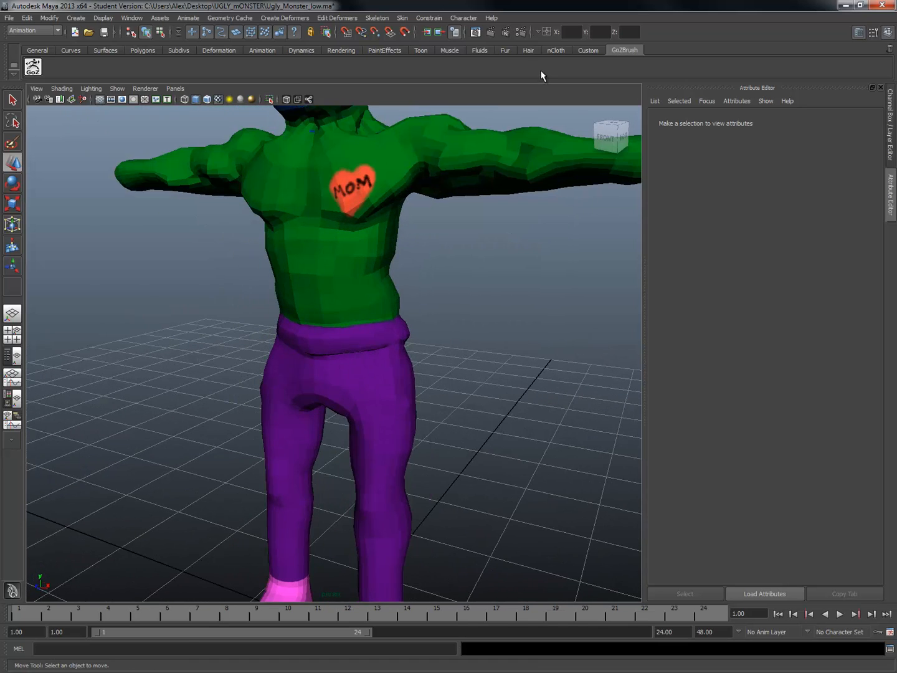
pyautogui.click(492, 36)
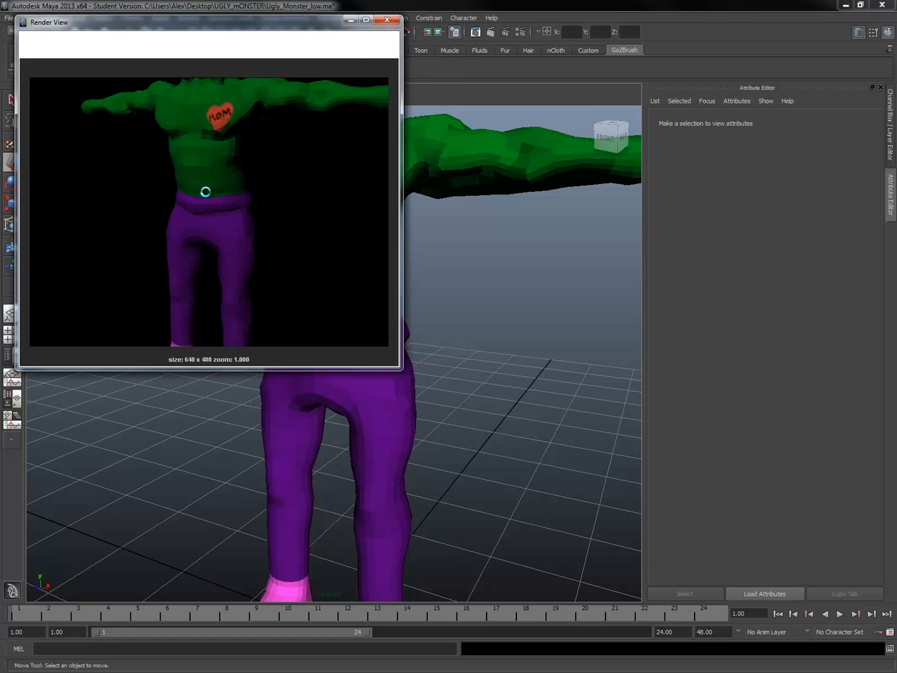
pyautogui.click(387, 19)
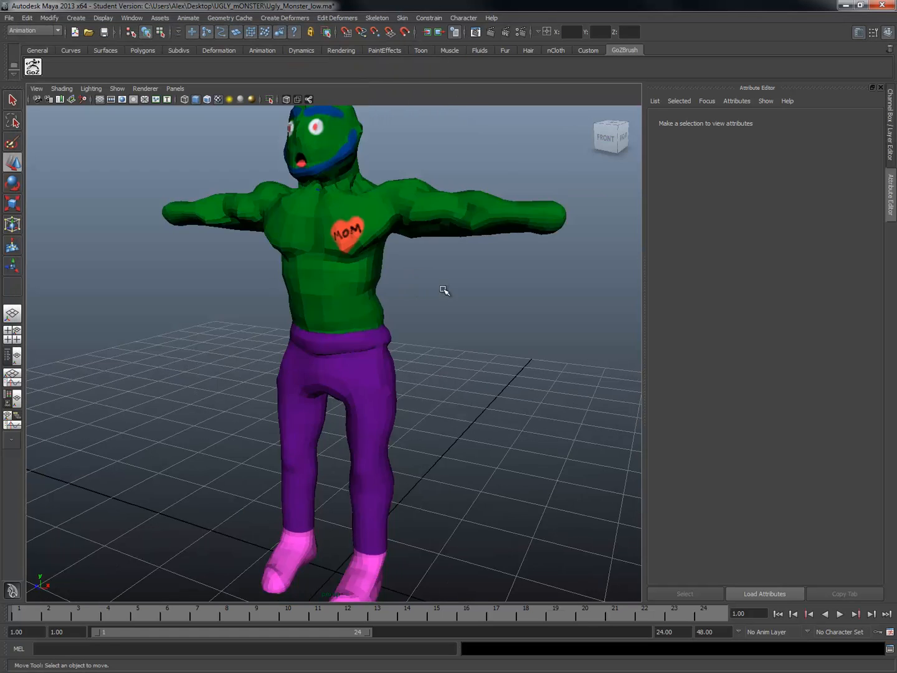
# - Soften all edges of the monster mesh and return it to object mode
pyautogui.press('f')
pyautogui.moveTo(334, 300); pyautogui.dragTo(325, 280, button='right')
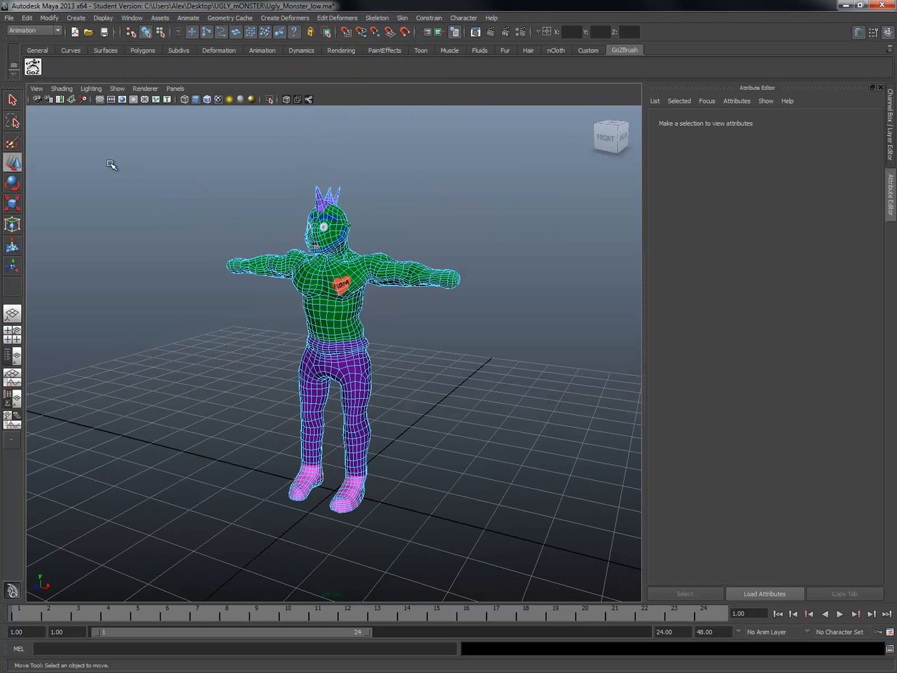
pyautogui.click(362, 318)
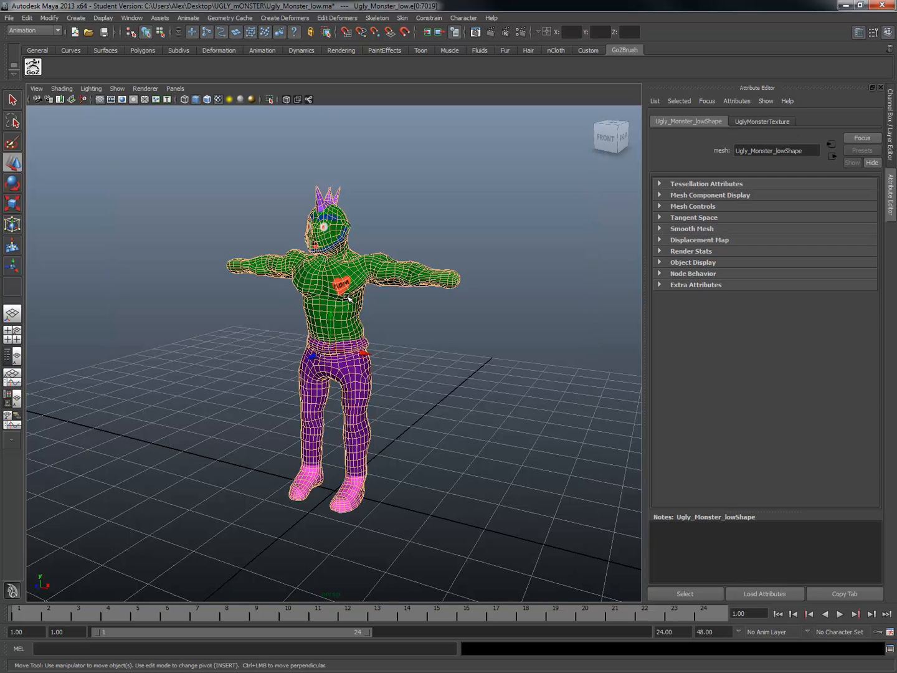
pyautogui.keyDown('shift'); pyautogui.moveTo(348, 298); pyautogui.dragTo(434, 304, button='right'); pyautogui.keyUp('shift')
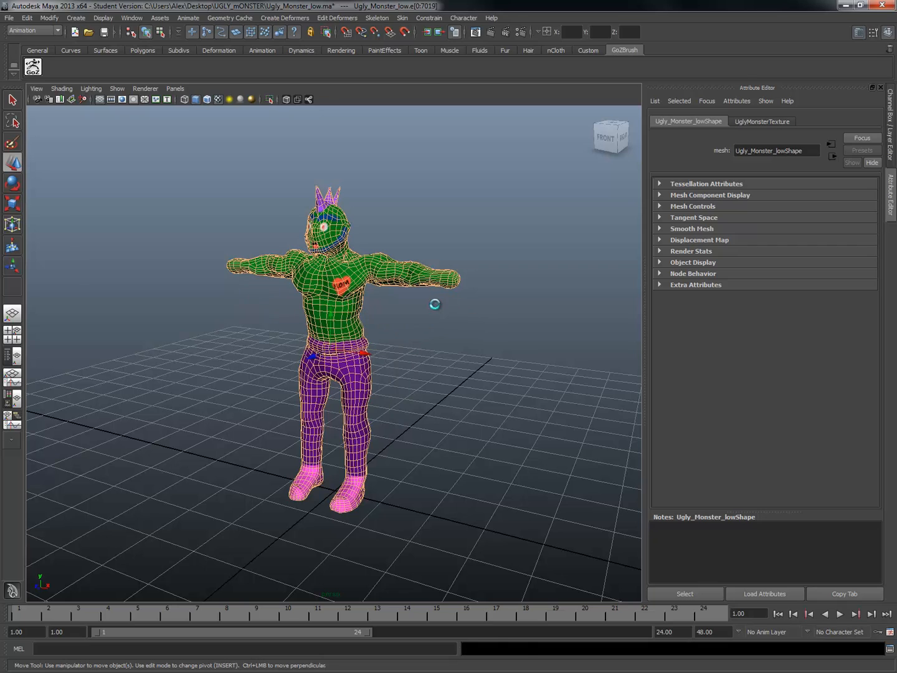
pyautogui.click(353, 288)
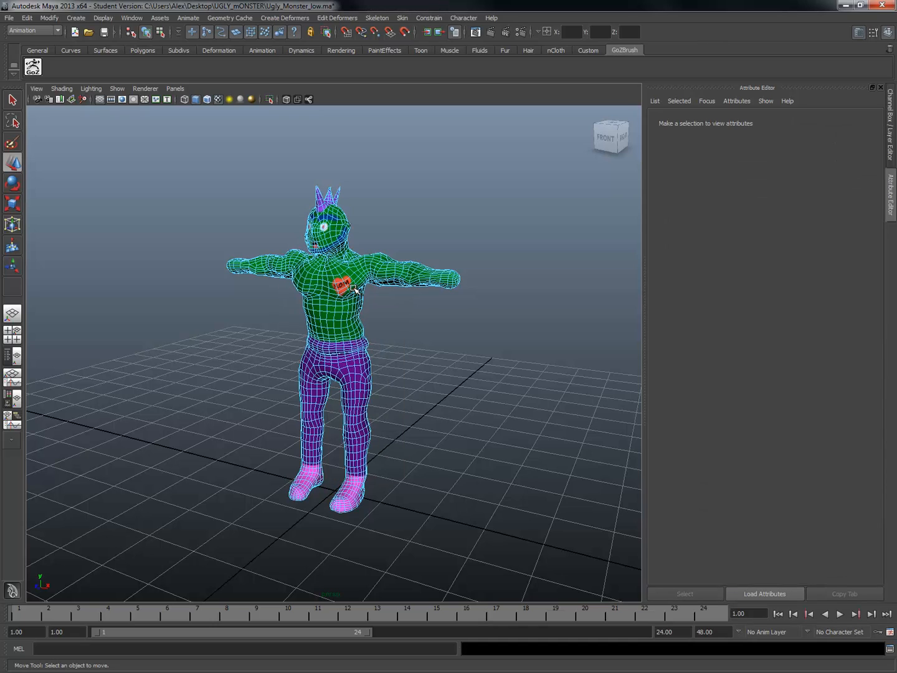
pyautogui.moveTo(353, 289); pyautogui.dragTo(402, 276, button='right')
pyautogui.keyDown('alt'); pyautogui.moveTo(423, 325); pyautogui.dragTo(382, 343); pyautogui.keyUp('alt')
pyautogui.scroll(3, 349, 324)
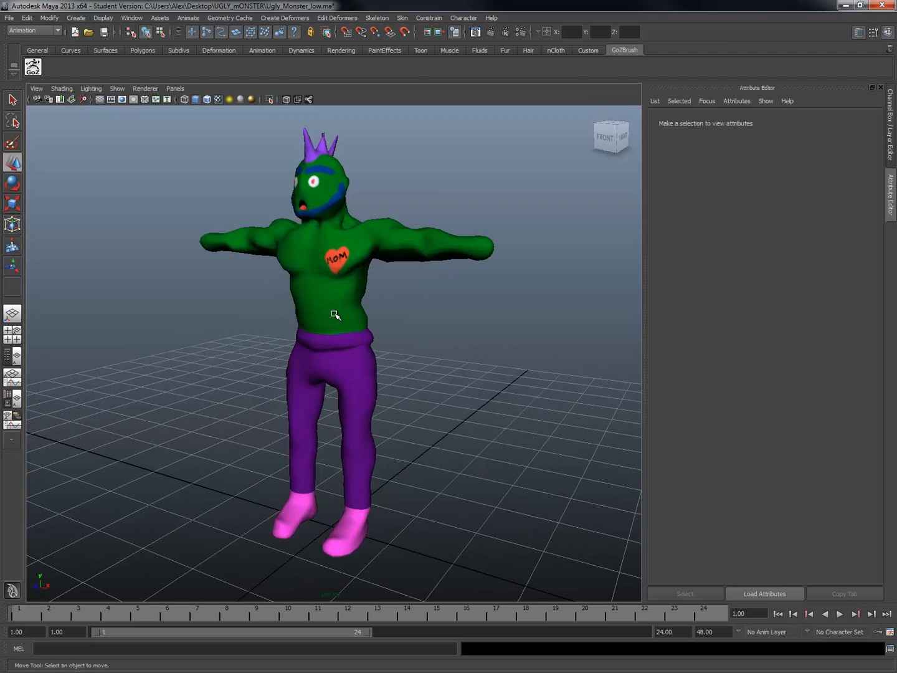
# - Connect a File texture to the Bump Mapping of the UglyMonsterTexture material and set its use to Tangent Space Normals
pyautogui.click(339, 289)
pyautogui.moveTo(339, 289); pyautogui.dragTo(347, 431, button='right')
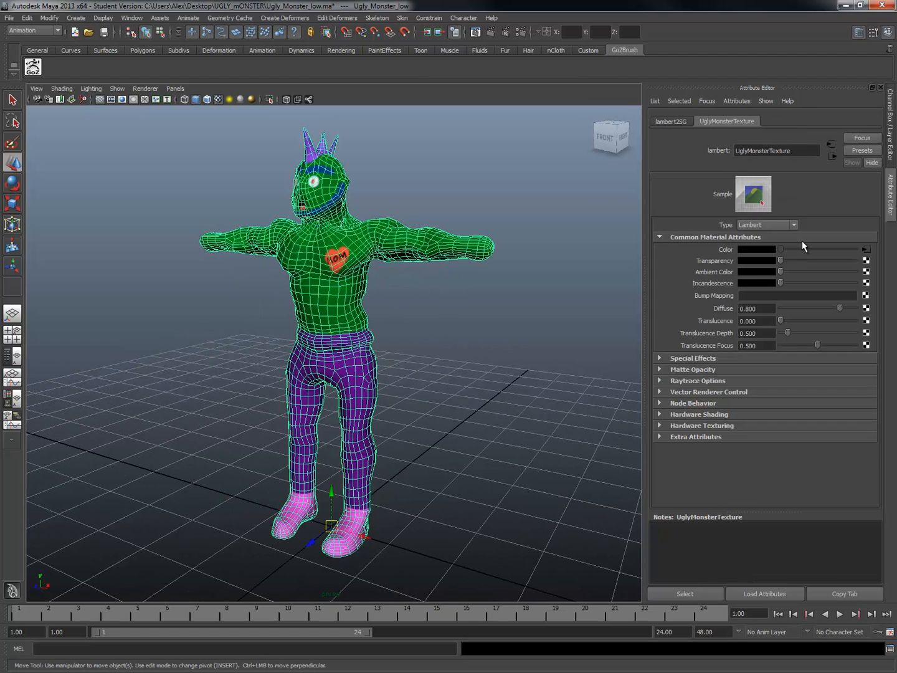
pyautogui.click(866, 295)
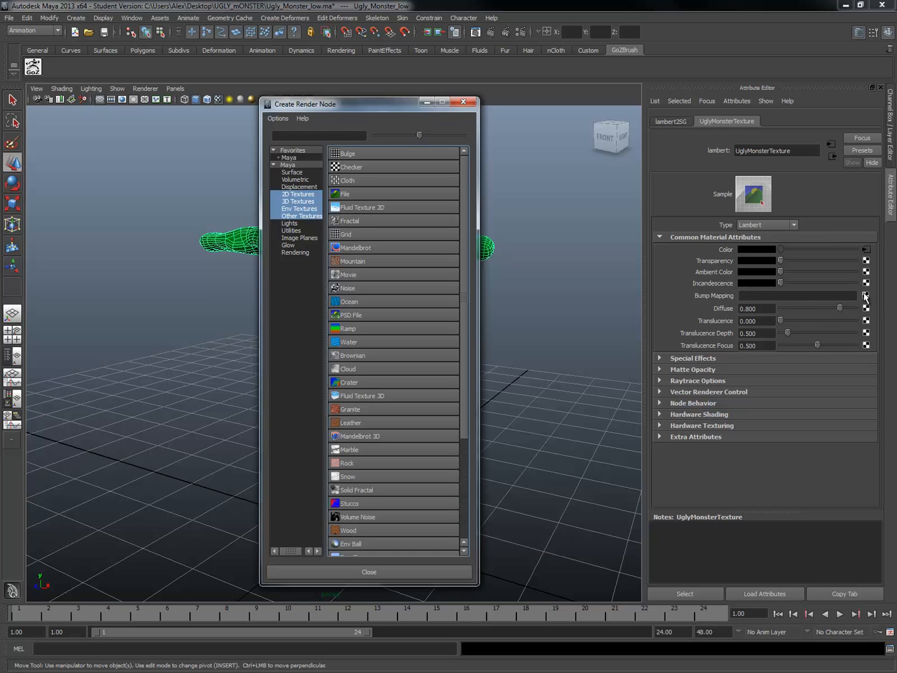
pyautogui.click(347, 195)
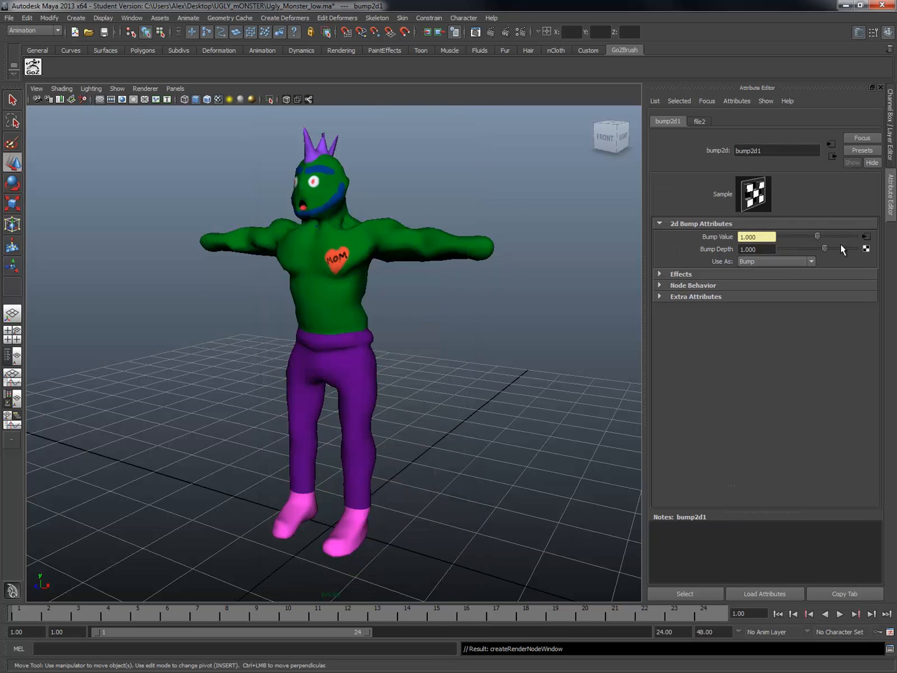
pyautogui.click(780, 261)
pyautogui.click(785, 279)
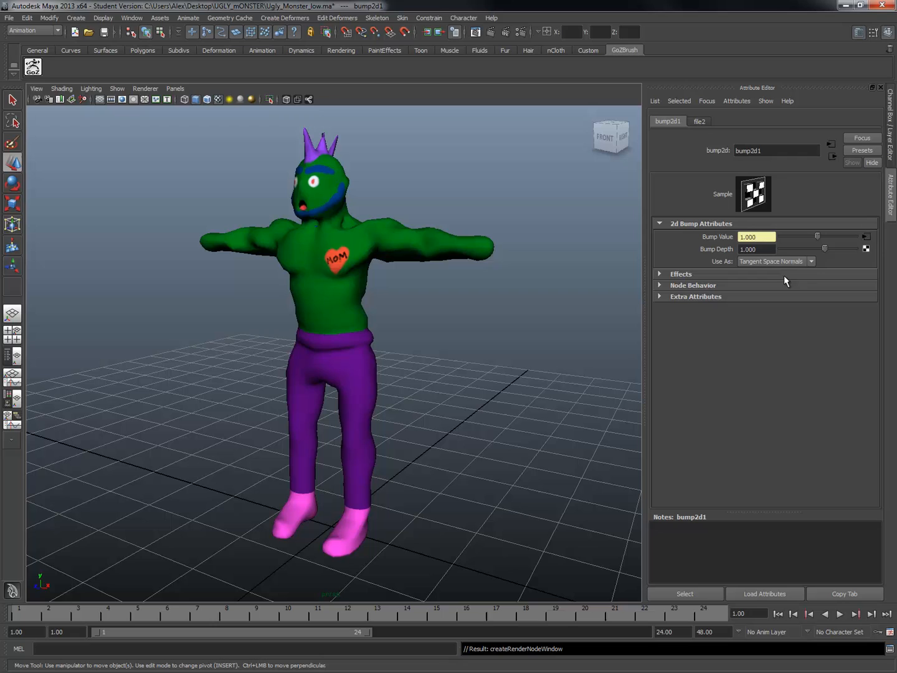
# - Load Ugly_Monster_normals.tga from the textures folder into the bump's file node
pyautogui.click(866, 236)
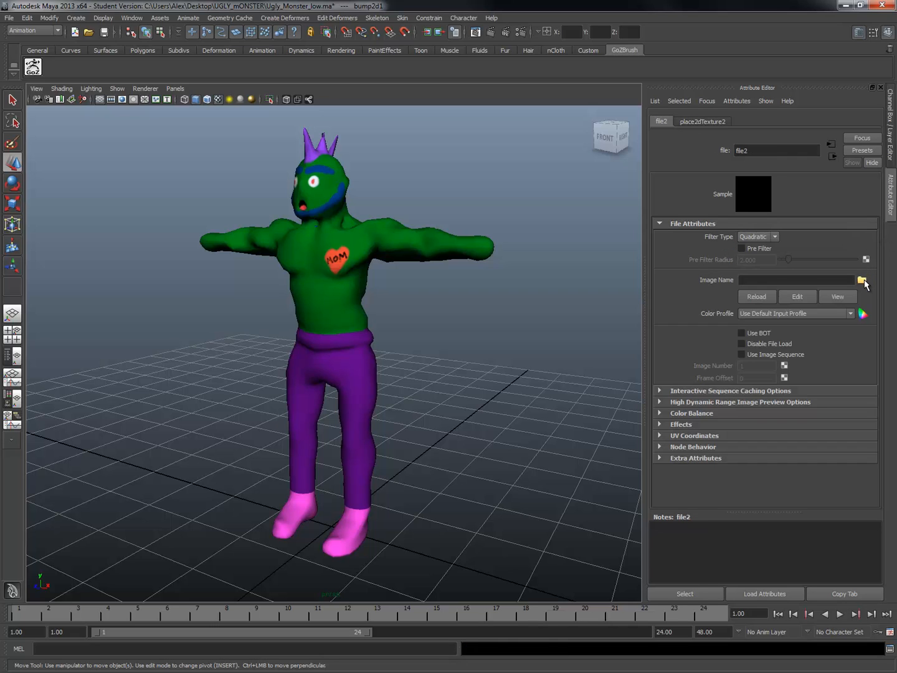
pyautogui.click(862, 281)
pyautogui.click(274, 264)
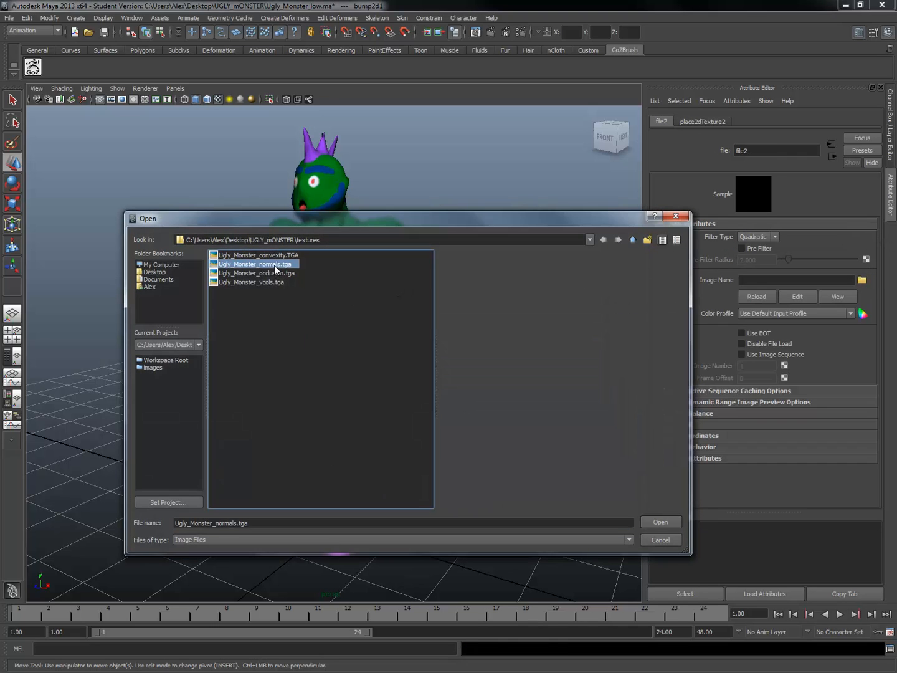
pyautogui.click(660, 522)
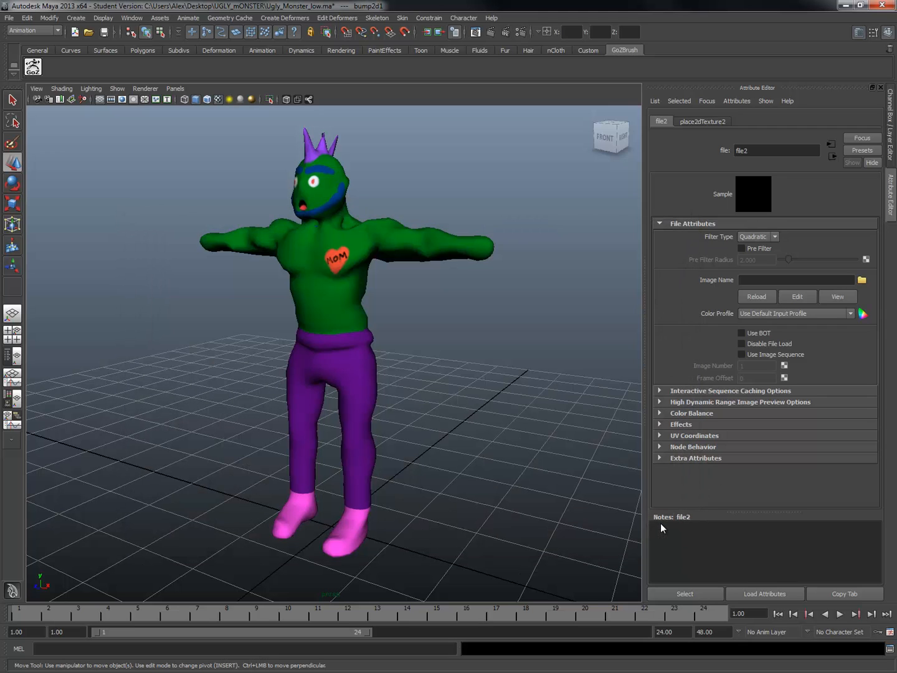
# - Switch the viewport to High Quality rendering and view the monster's normal map from several angles
pyautogui.keyDown('alt'); pyautogui.moveTo(470, 309); pyautogui.dragTo(514, 281); pyautogui.keyUp('alt')
pyautogui.click(154, 89)
pyautogui.click(164, 115)
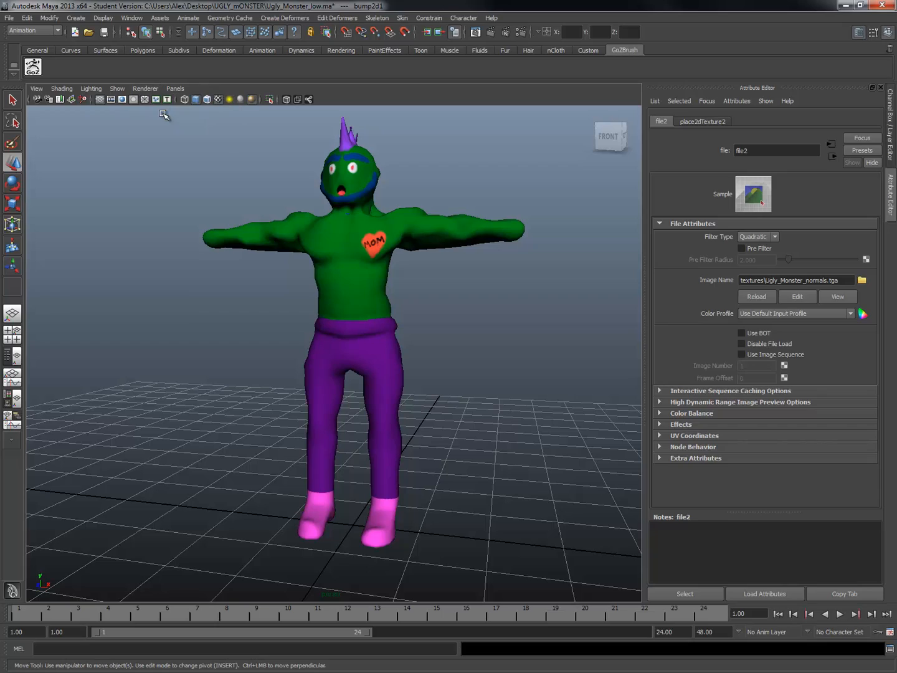
pyautogui.moveTo(246, 300)
pyautogui.keyDown('alt'); pyautogui.mouseDown()
pyautogui.moveTo(409, 321)
pyautogui.moveTo(266, 307)
pyautogui.moveTo(241, 315)
pyautogui.mouseUp(); pyautogui.keyUp('alt')
pyautogui.click(242, 316)
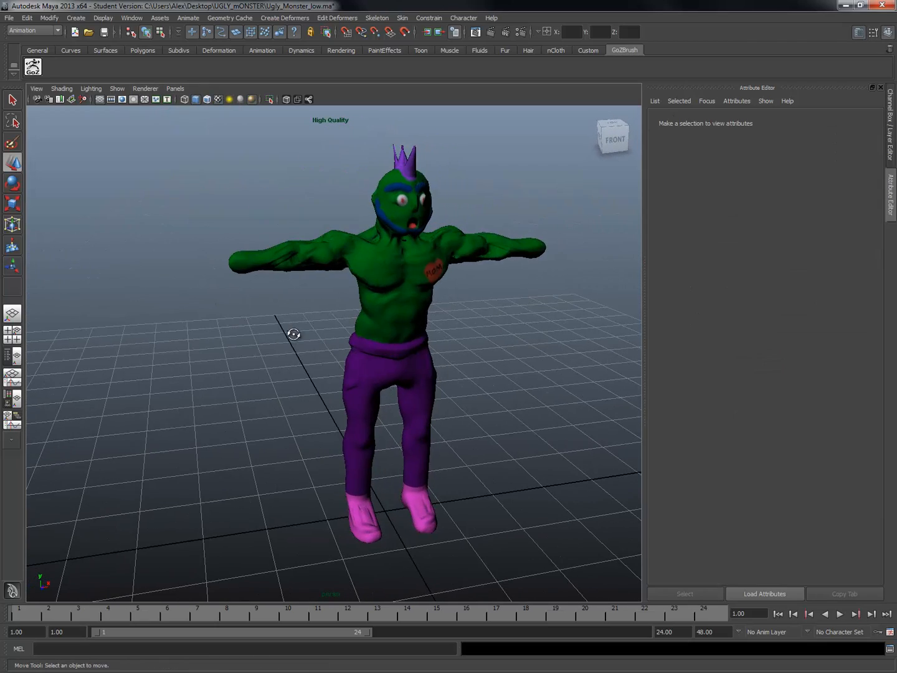
pyautogui.keyDown('alt'); pyautogui.moveTo(294, 335); pyautogui.dragTo(353, 269); pyautogui.keyUp('alt')
# - Raise the Incandescence of the UglyMonsterTexture material slightly to a dark grey and view the brightened monster
pyautogui.click(353, 269)
pyautogui.moveTo(353, 247); pyautogui.dragTo(346, 393, button='right')
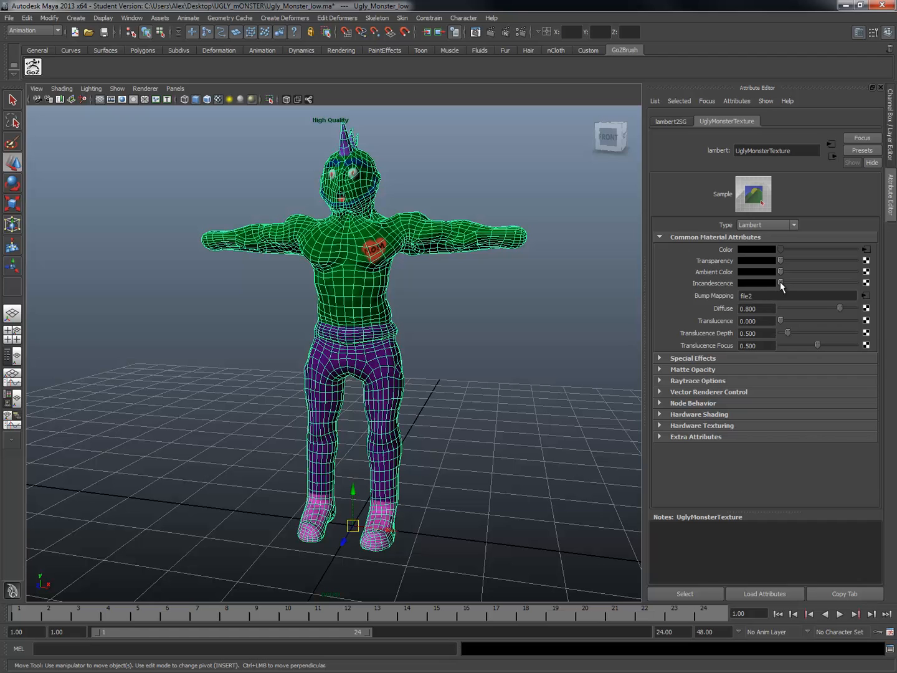
pyautogui.moveTo(781, 283); pyautogui.dragTo(790, 283)
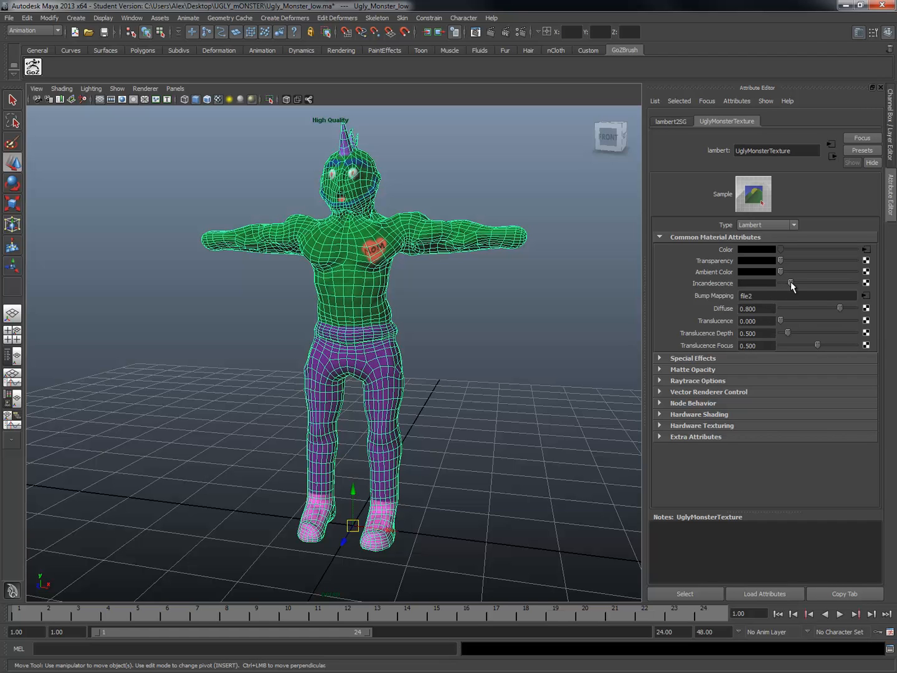
pyautogui.click(520, 364)
pyautogui.keyDown('alt'); pyautogui.moveTo(509, 342); pyautogui.dragTo(535, 345); pyautogui.keyUp('alt')
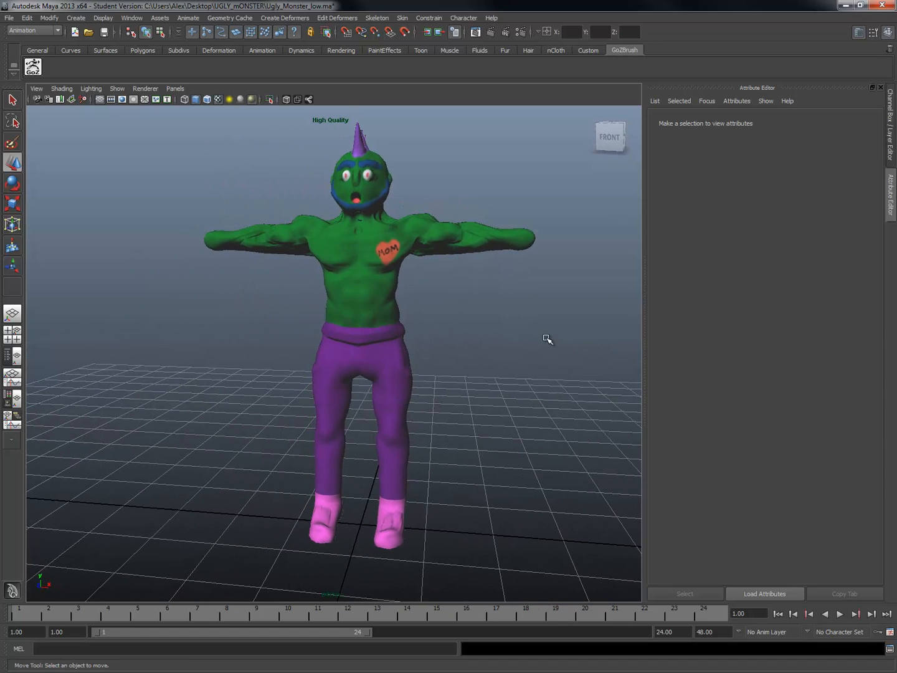